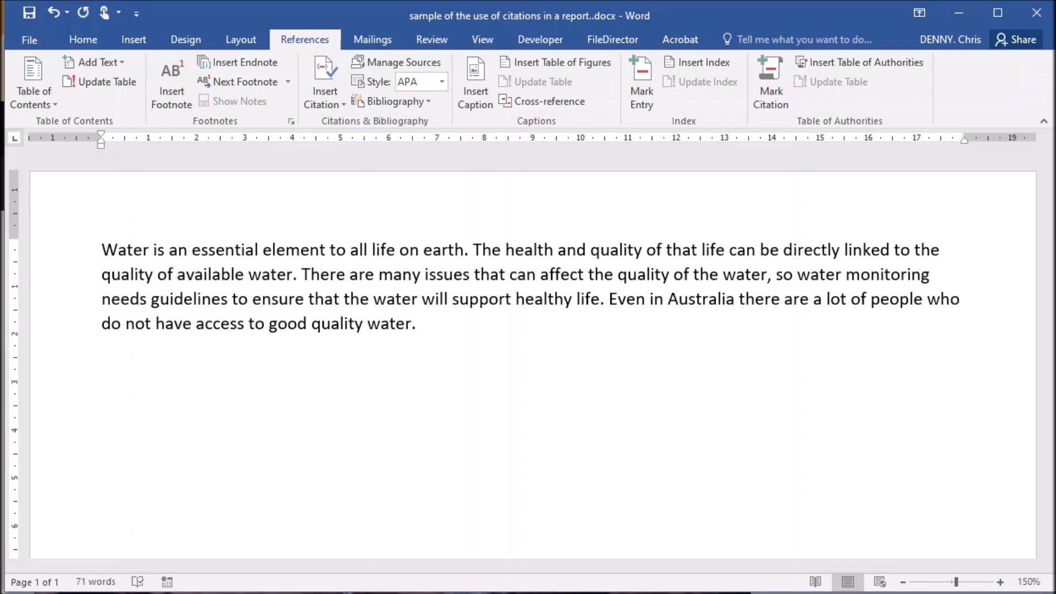
# - Switch to the browser and look through the three open water pages: Introduction to water quality, Drinking water and your health, and the ABC News article
pyautogui.hotkey('alt', 'Tab')
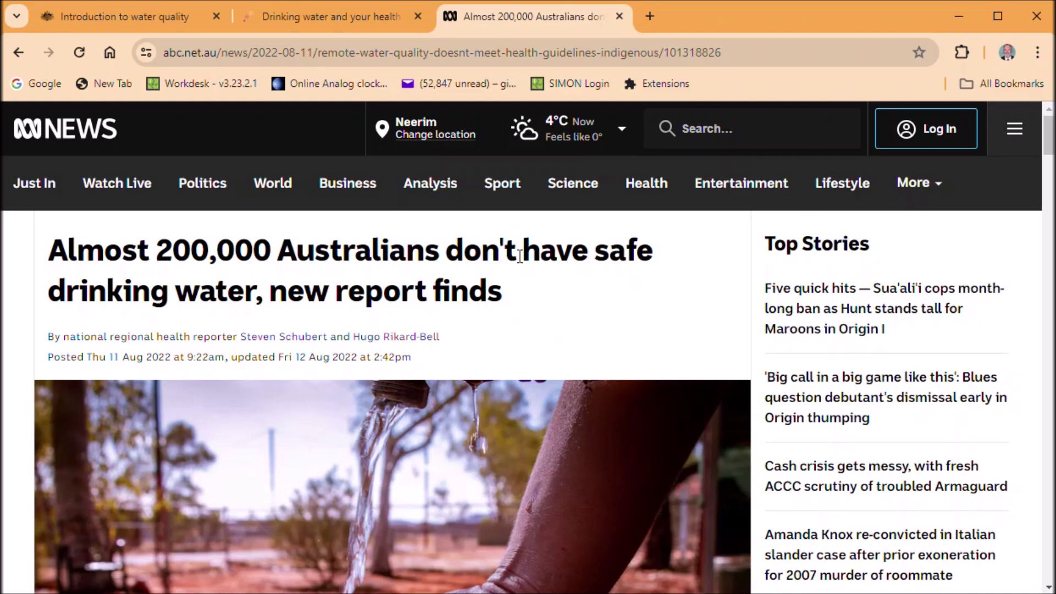
pyautogui.click(110, 18)
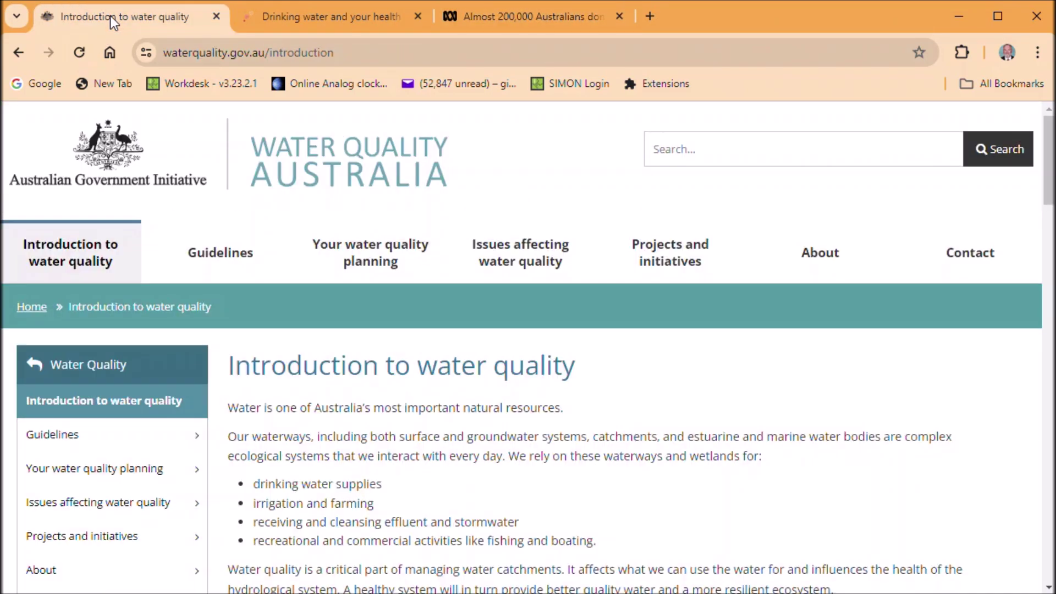
pyautogui.click(313, 12)
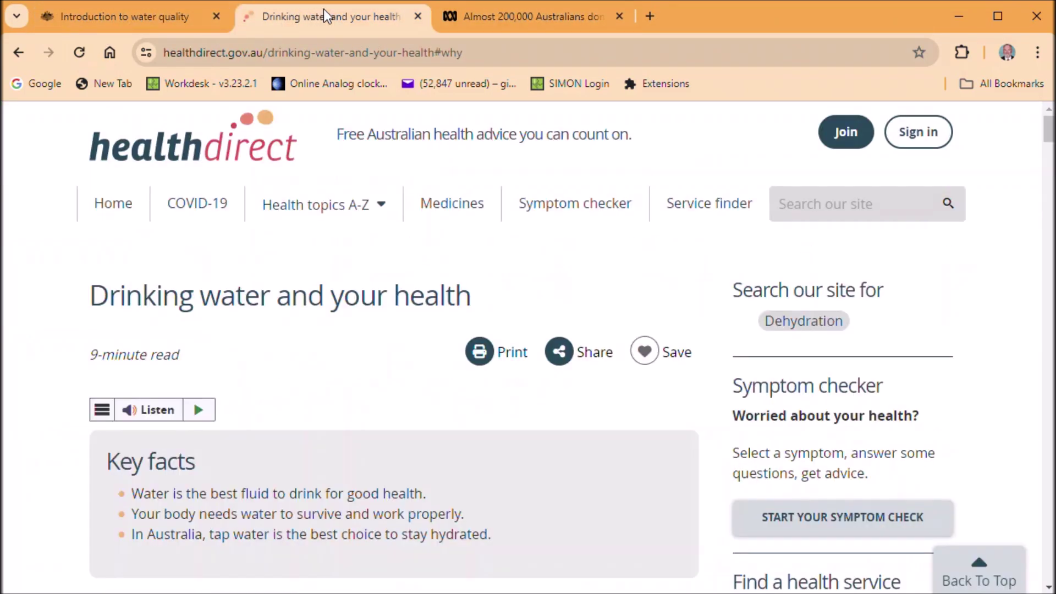
pyautogui.click(533, 13)
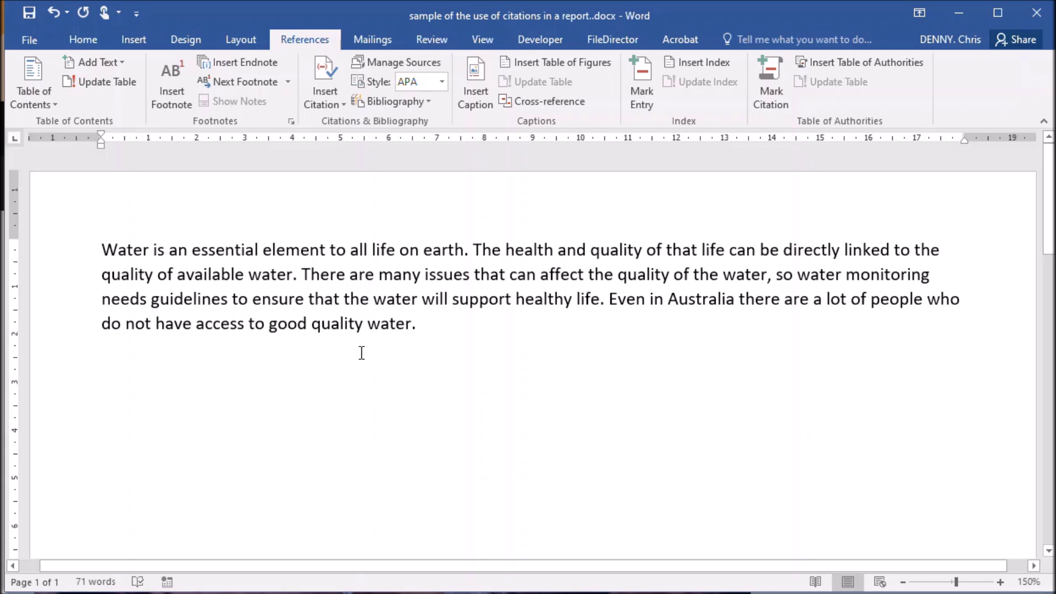
# - Start adding a new citation source at the end of the paragraph's last sentence, just before the full stop after "good quality water"
pyautogui.click(416, 328)
pyautogui.press('Left')
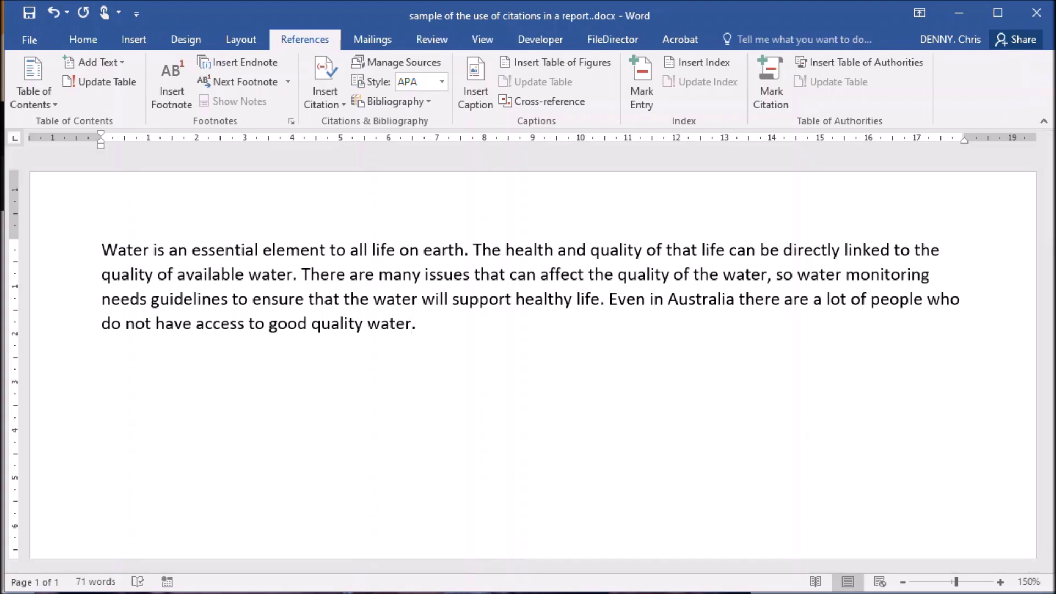
pyautogui.hotkey('alt', 'Tab')
pyautogui.click(318, 84)
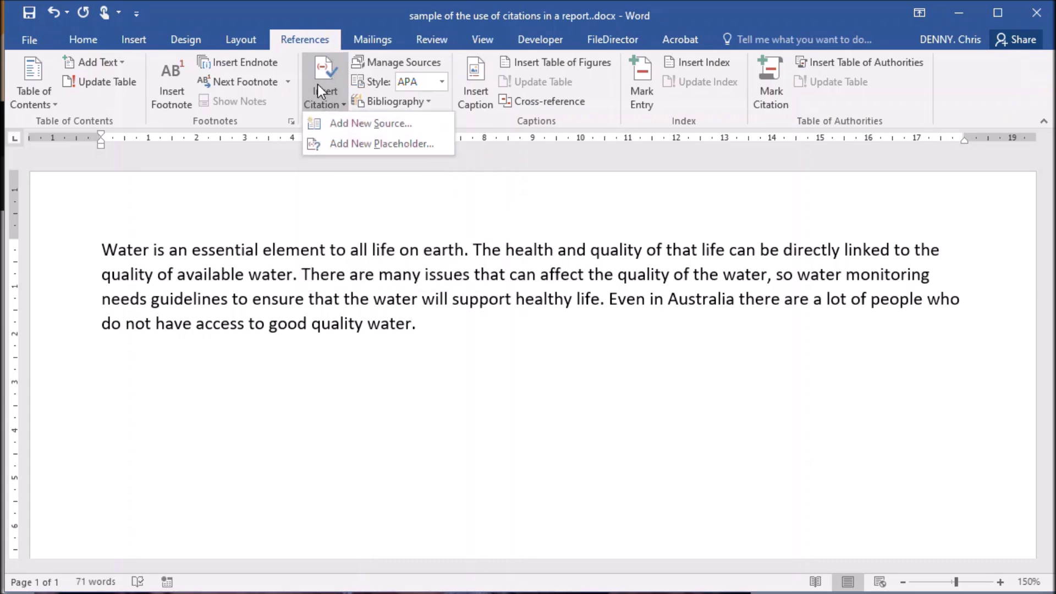
pyautogui.click(341, 124)
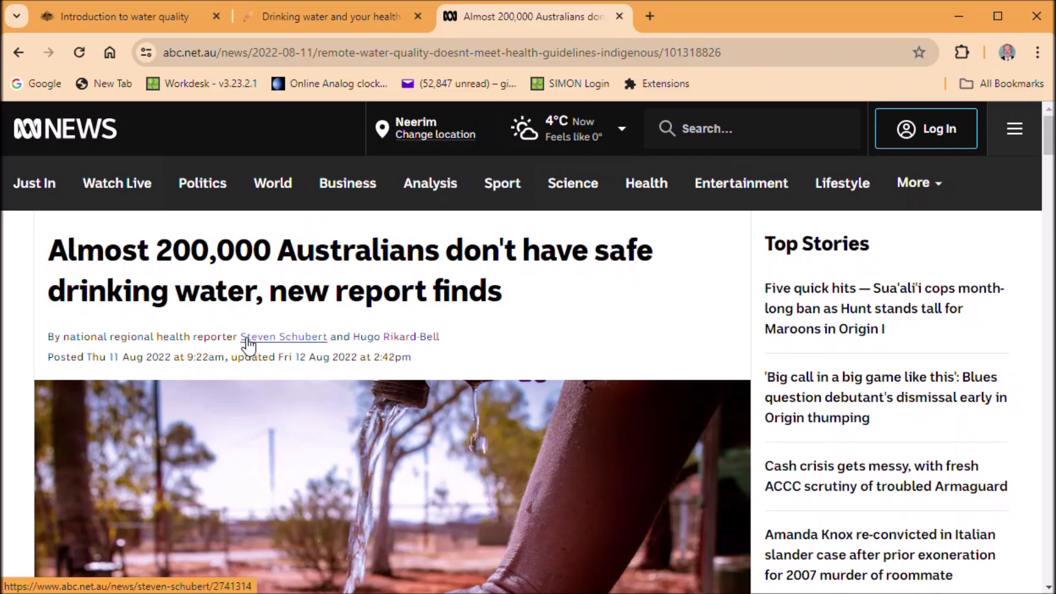
# - Copy the first reporter's name from their ABC News profile into the source's Author field, followed by a semicolon
pyautogui.click(284, 342)
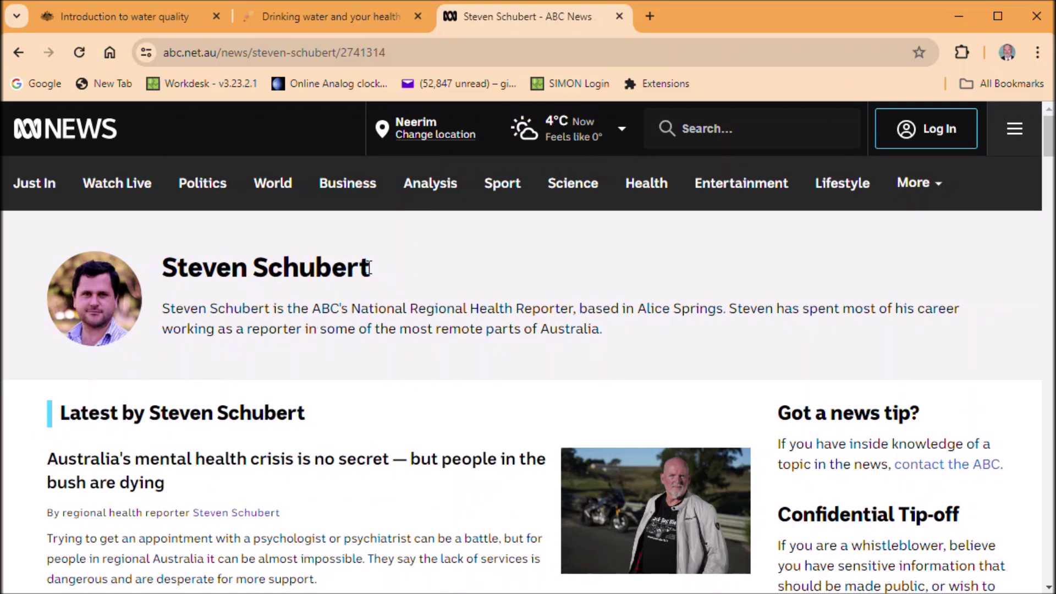
pyautogui.moveTo(368, 268); pyautogui.dragTo(164, 266)
pyautogui.hotkey('ctrl', 'c')
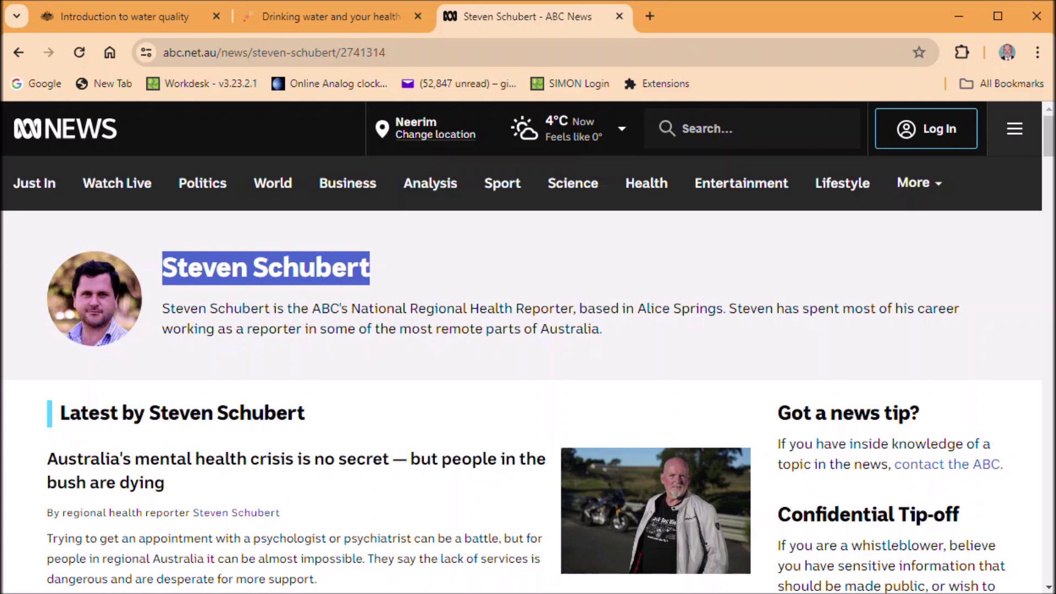
pyautogui.hotkey('alt', 'Tab')
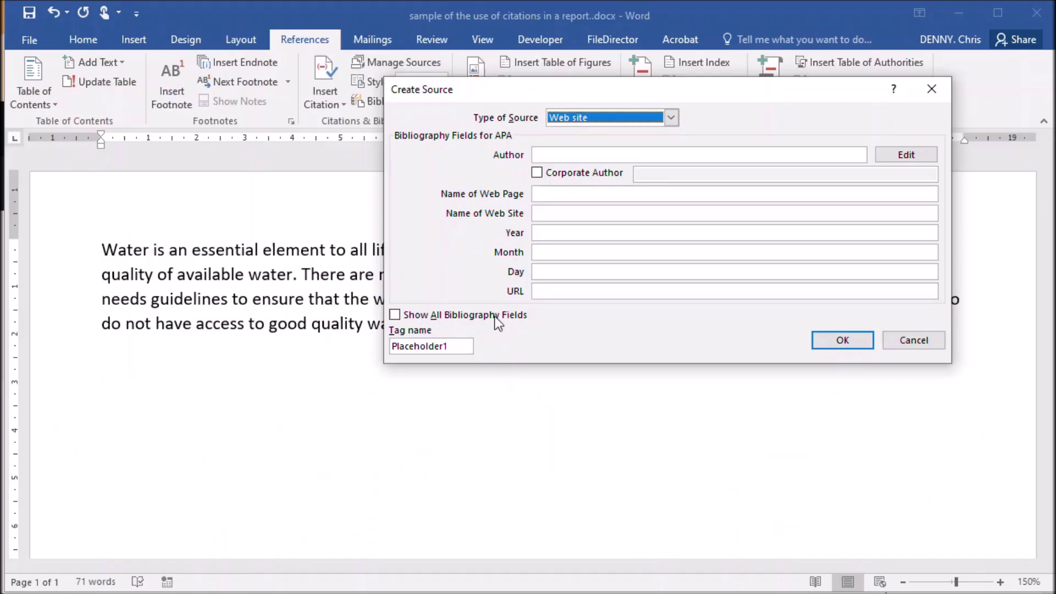
pyautogui.click(578, 152)
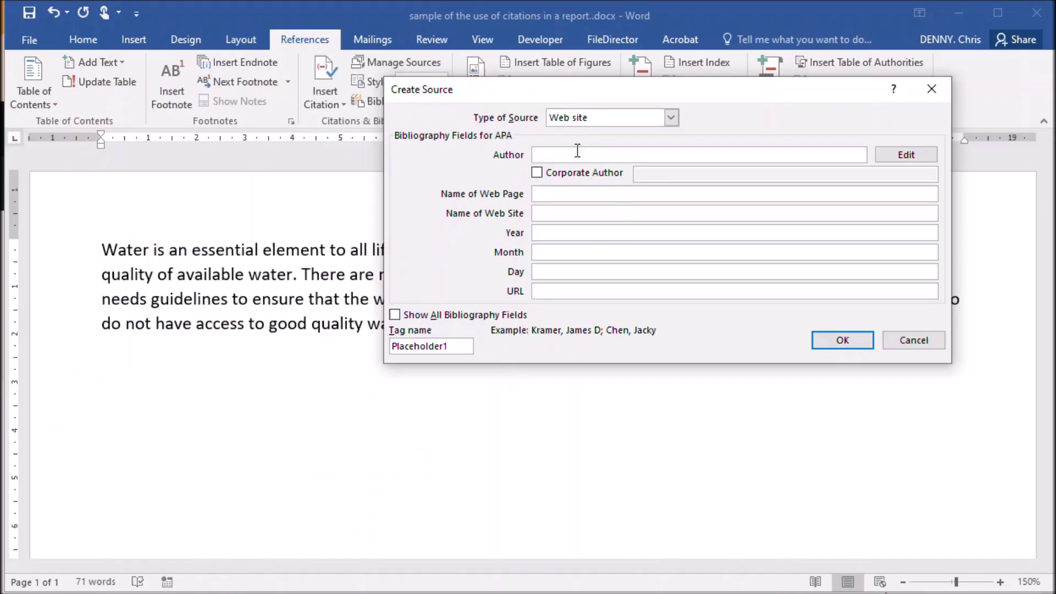
pyautogui.hotkey('ctrl', 'v')
pyautogui.write(';')
# - Return to the ABC News article, open the second reporter's profile and add that reporter's name to the source's Author field
pyautogui.hotkey('alt', 'Tab')
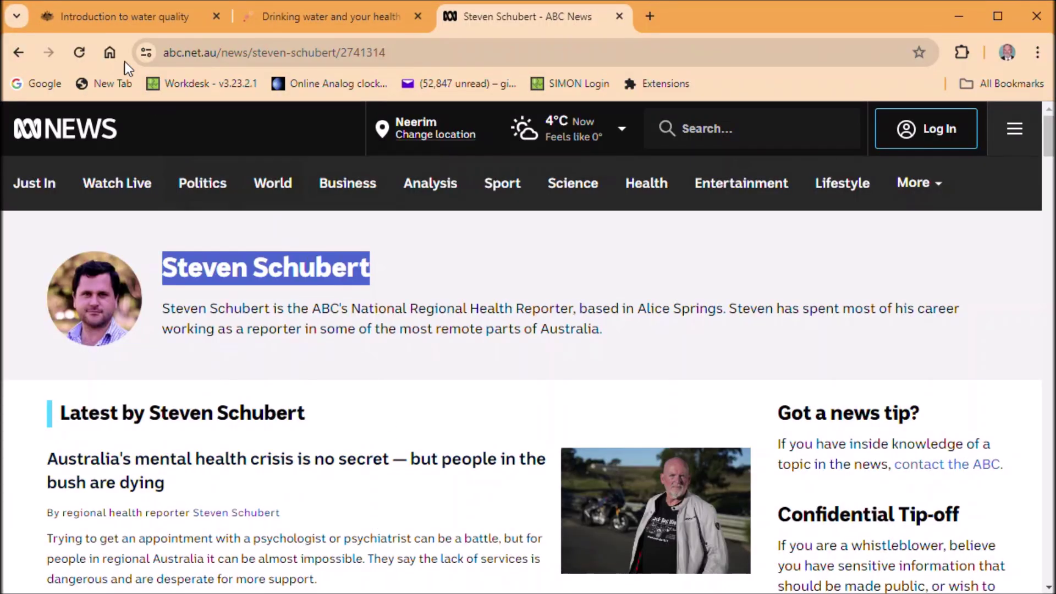
pyautogui.click(23, 50)
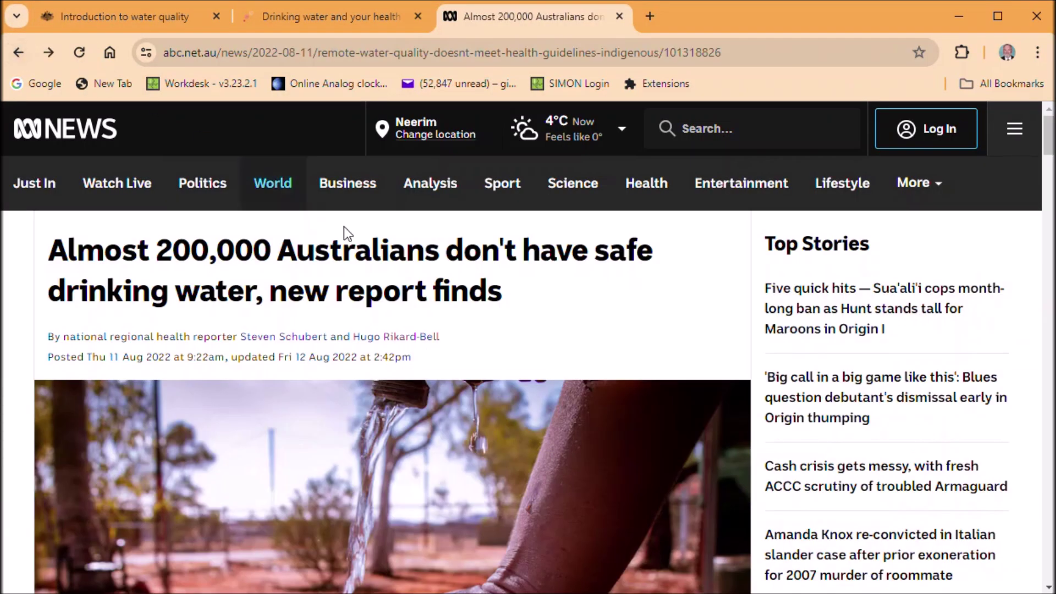
pyautogui.click(378, 338)
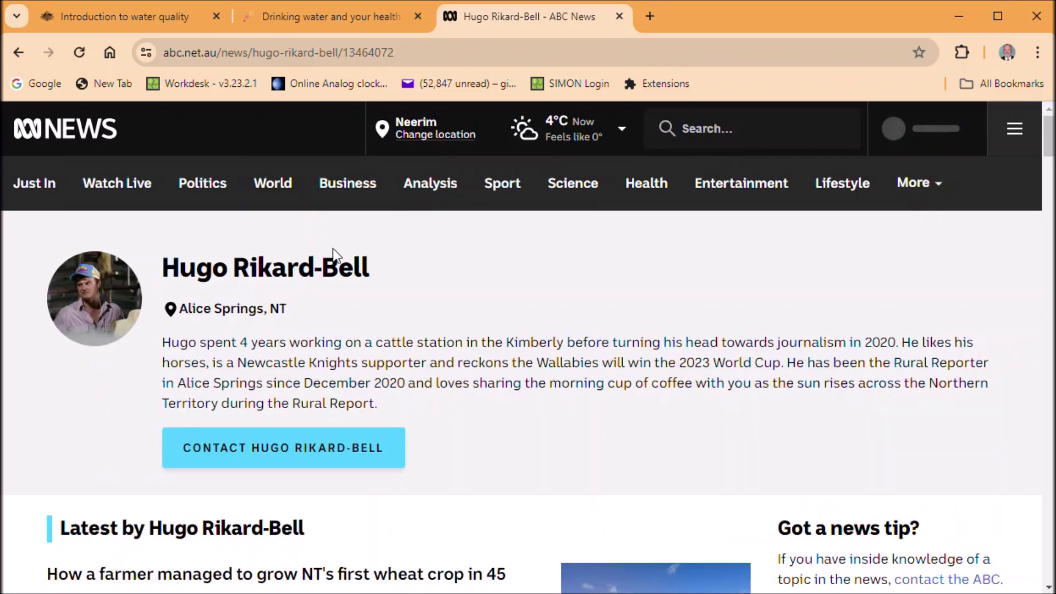
pyautogui.moveTo(374, 263); pyautogui.dragTo(188, 257)
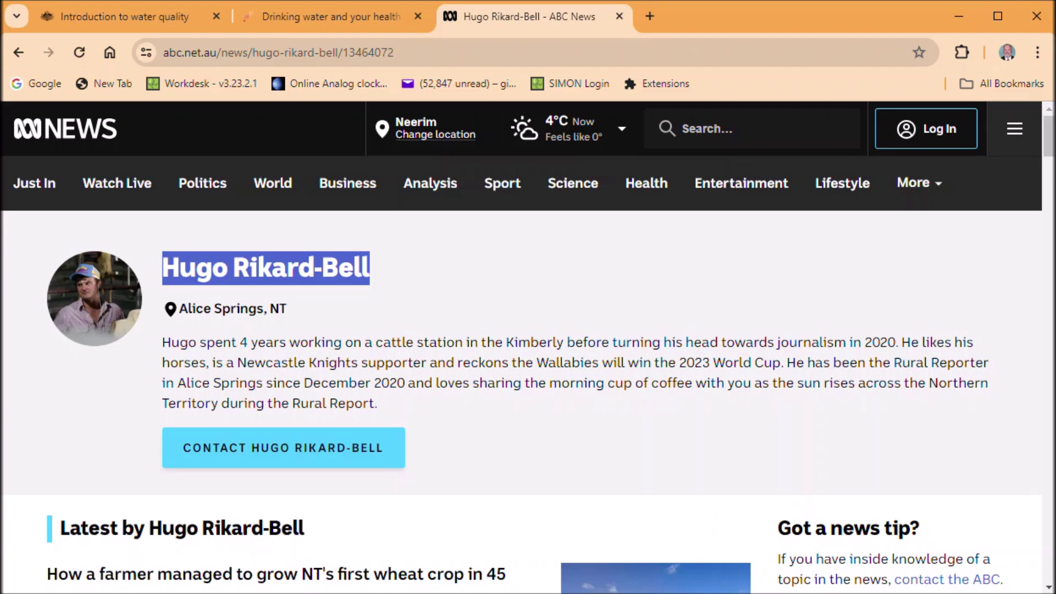
pyautogui.hotkey('alt', 'Tab')
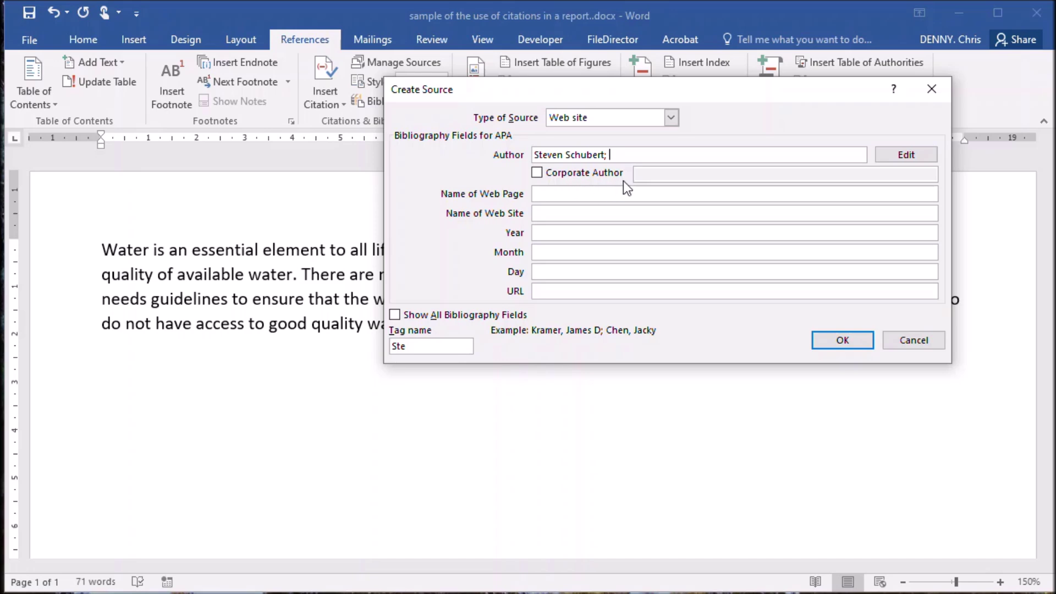
pyautogui.write('Hugo Rikard-Bell')
pyautogui.hotkey('alt', 'Tab')
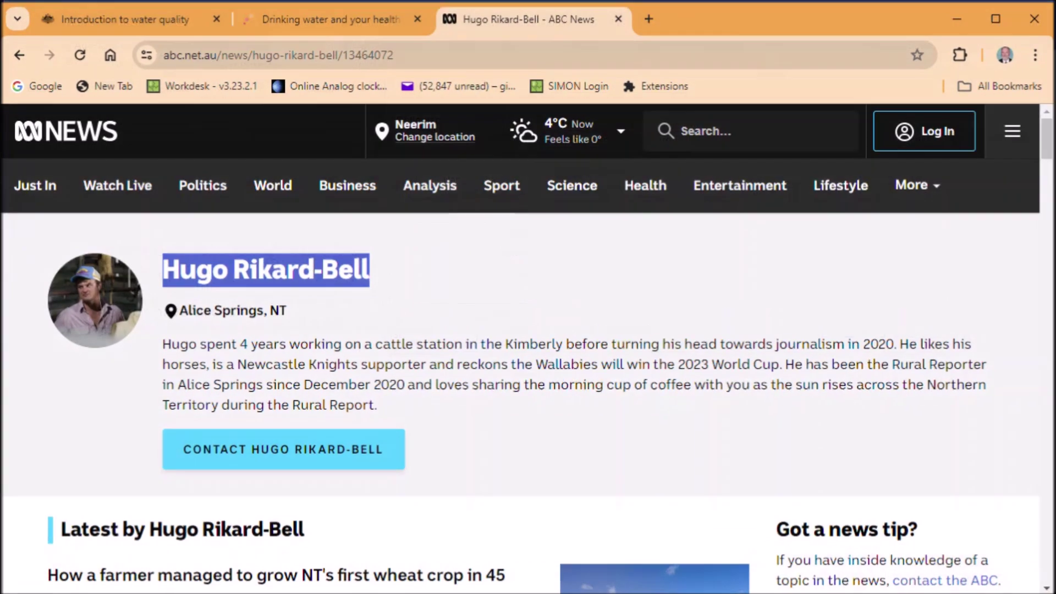
pyautogui.click(18, 53)
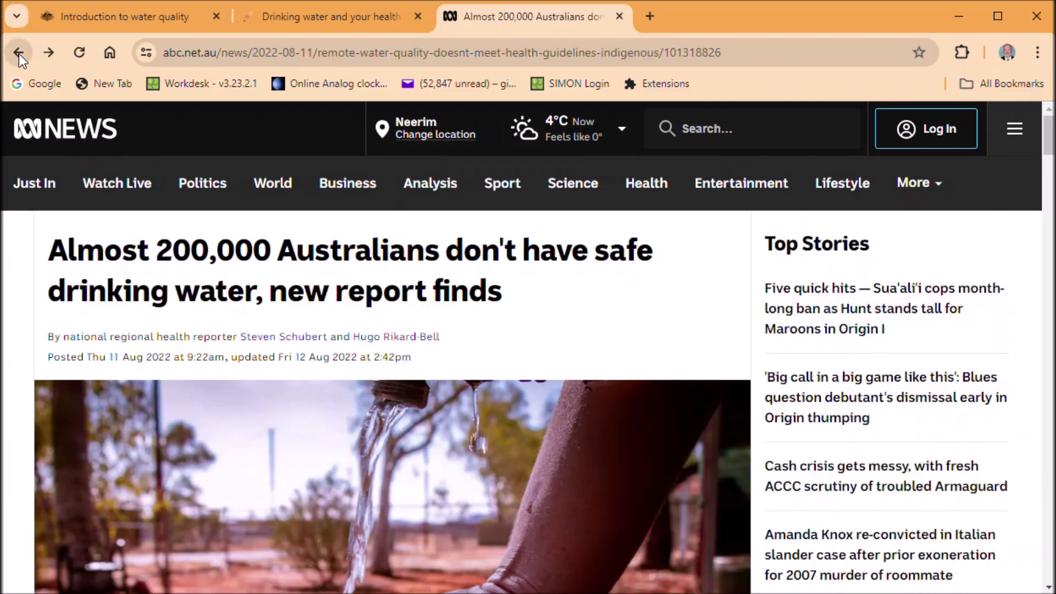
pyautogui.moveTo(51, 248); pyautogui.dragTo(556, 309)
pyautogui.rightClick(334, 262)
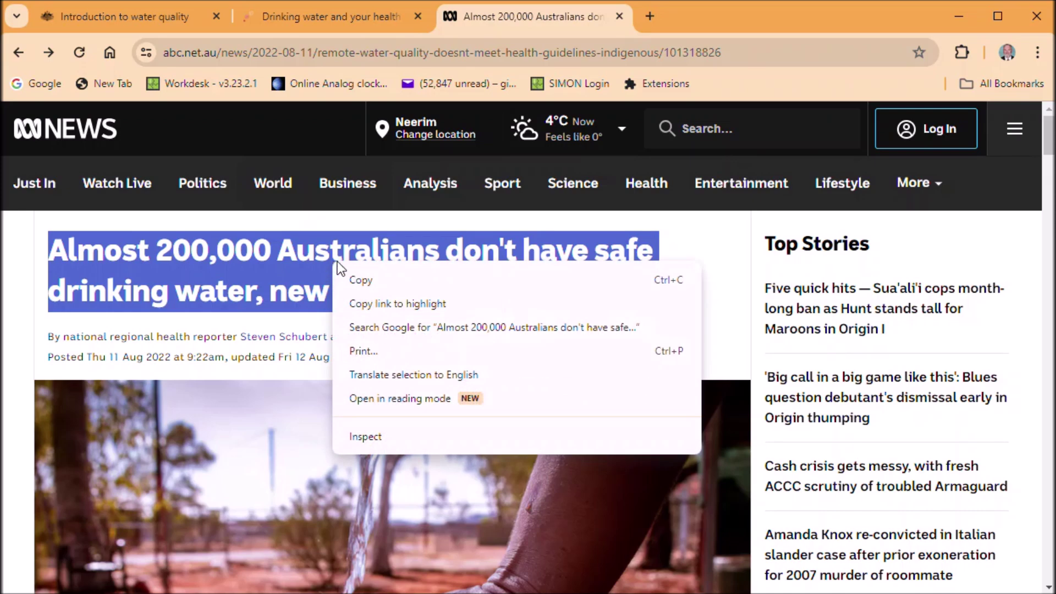
pyautogui.click(361, 280)
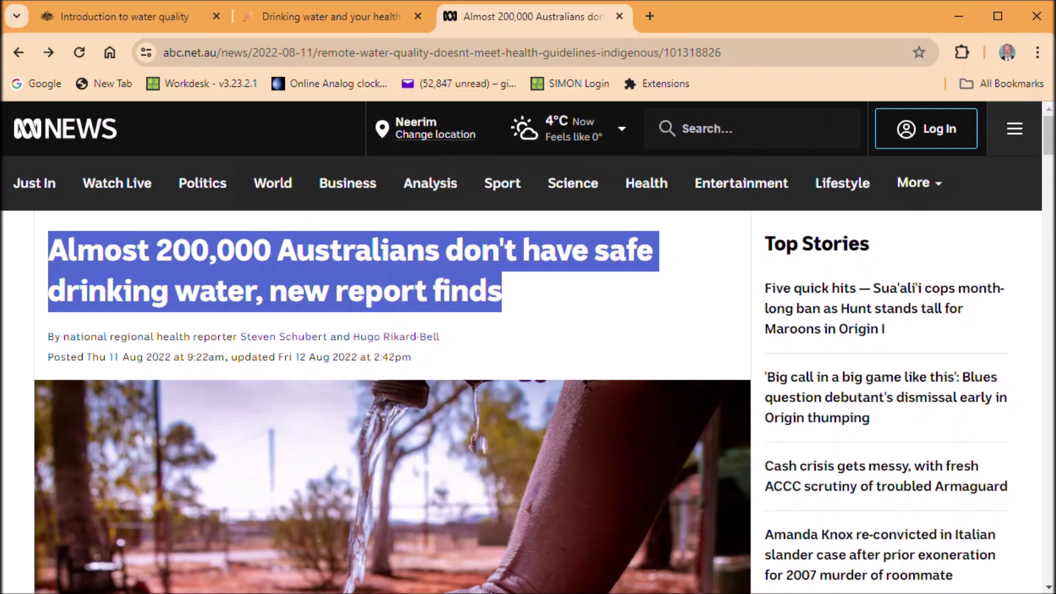
pyautogui.hotkey('alt', 'Tab')
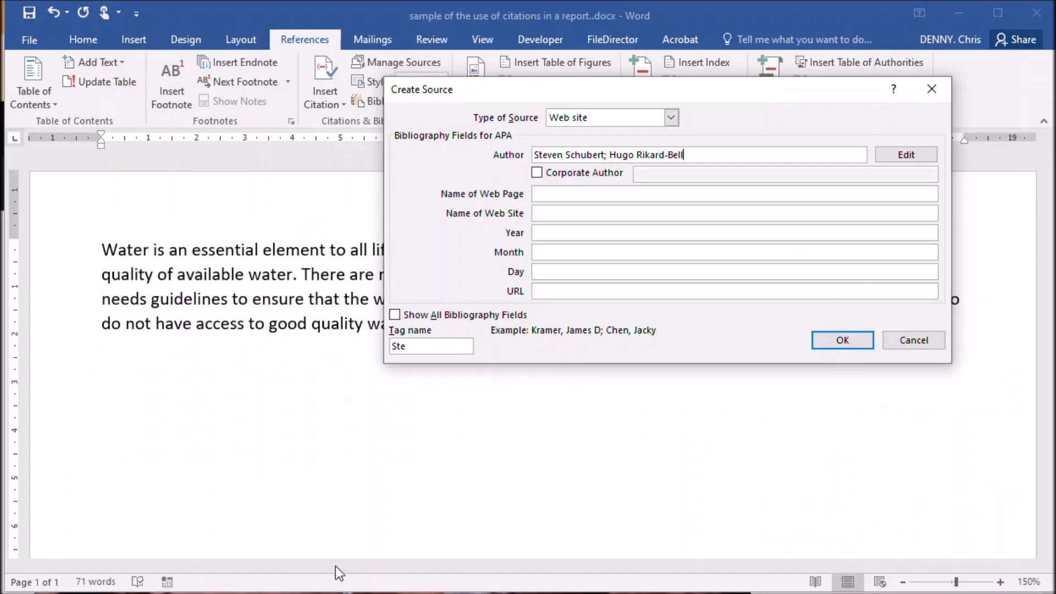
pyautogui.click(556, 193)
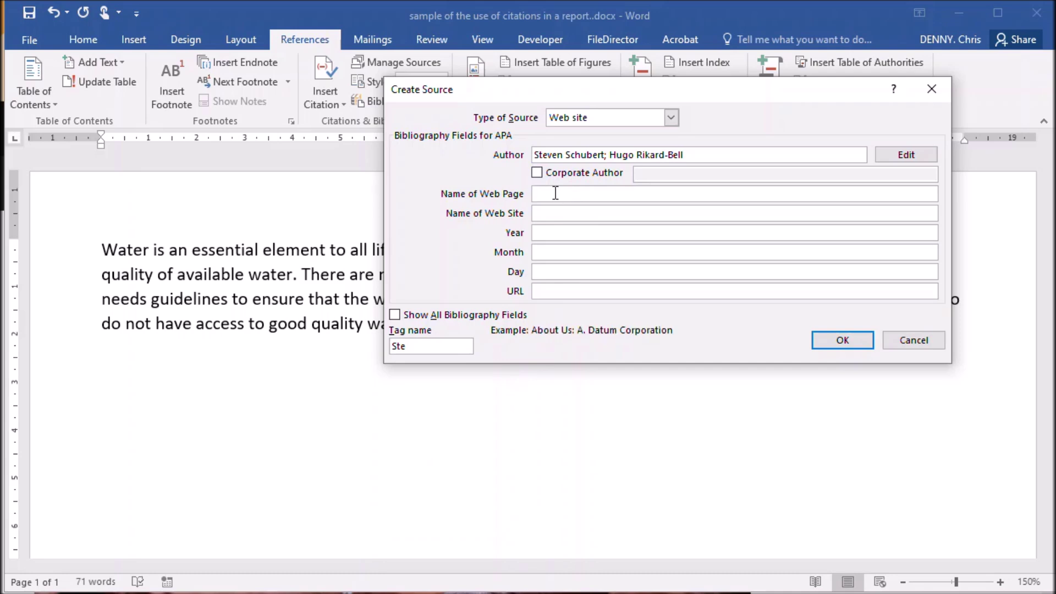
pyautogui.hotkey('ctrl', 'v')
pyautogui.click(558, 214)
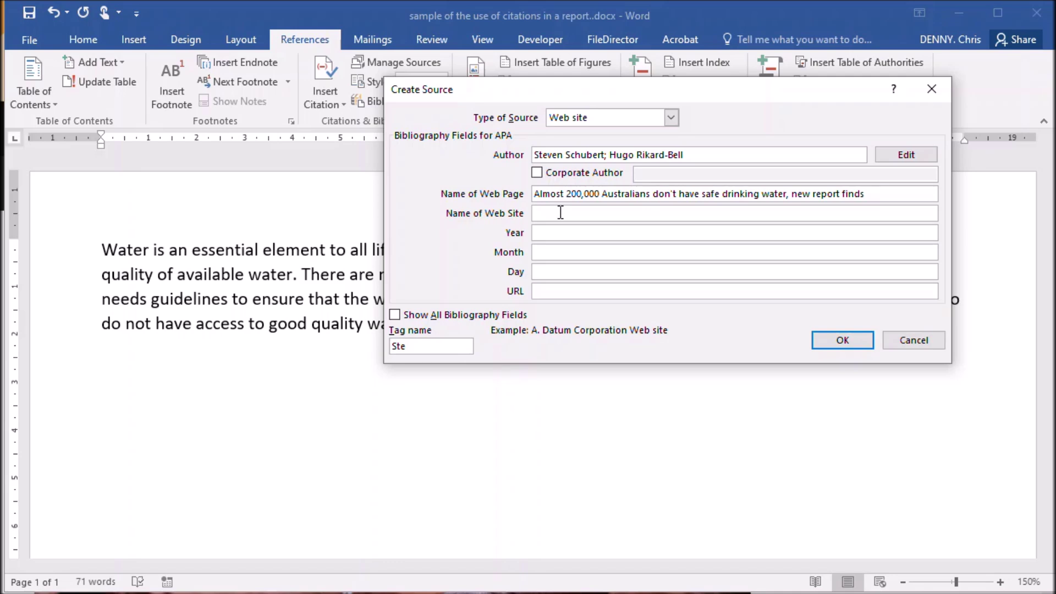
pyautogui.write('www.abc.net.au')
# - Check the article's date in the browser and set the source's Year to 2022, Month to August and Day to 12
pyautogui.hotkey('alt', 'Tab')
pyautogui.click(562, 234)
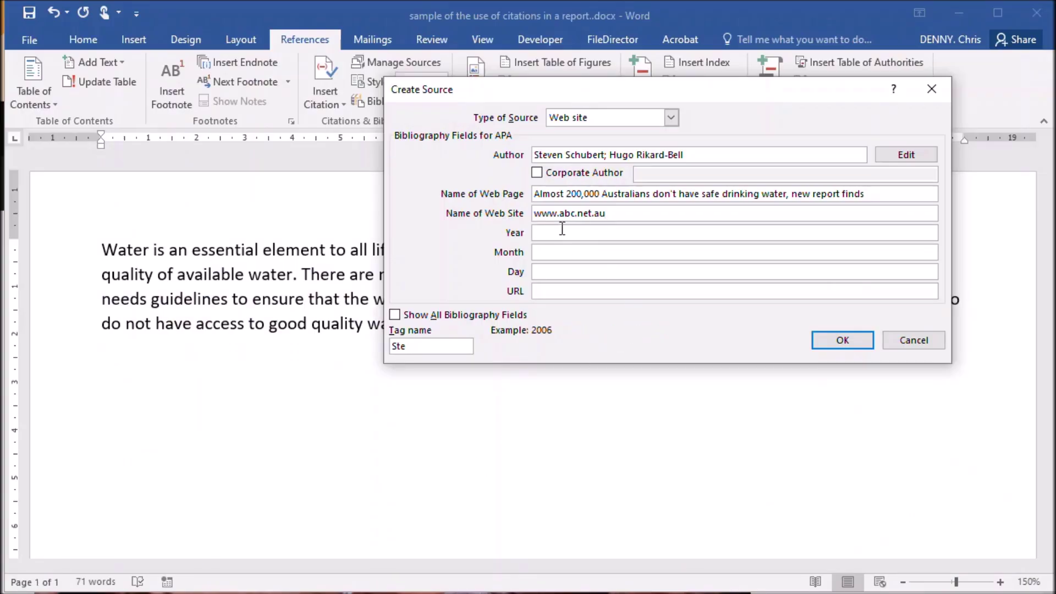
pyautogui.write('2022')
pyautogui.click(552, 255)
pyautogui.write('August')
pyautogui.click(565, 268)
pyautogui.write('12')
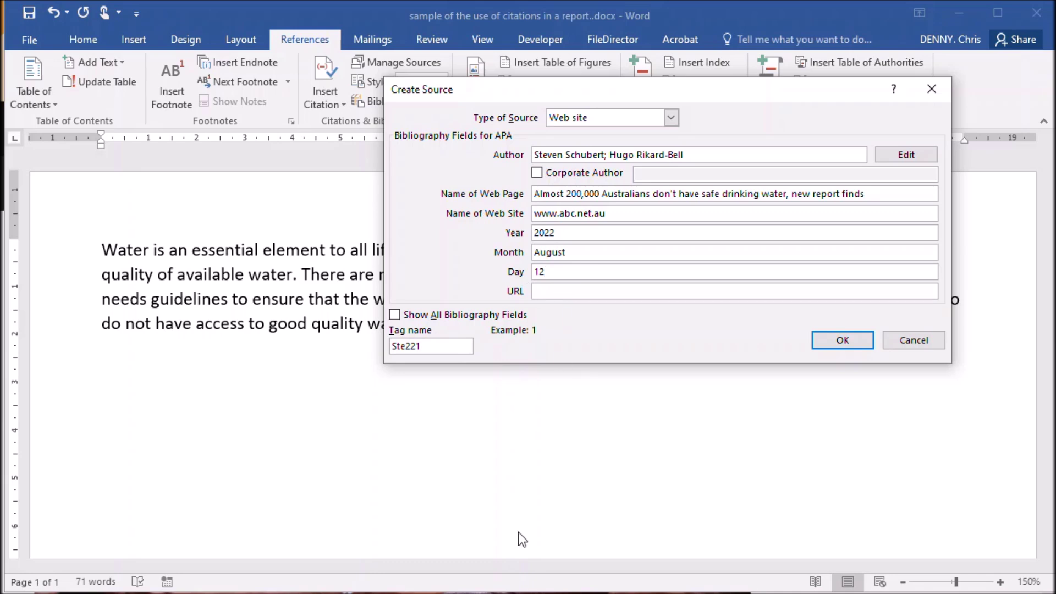
# - Copy the ABC article's web address from the browser into the source's URL field and confirm the source to insert the citation
pyautogui.hotkey('alt', 'Tab')
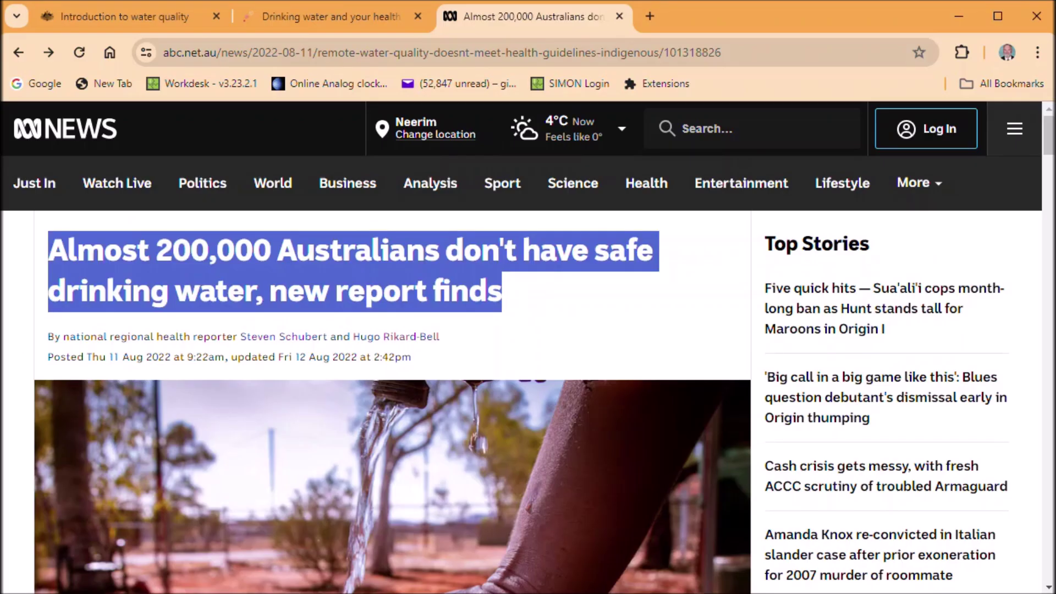
pyautogui.moveTo(783, 52); pyautogui.dragTo(110, 40)
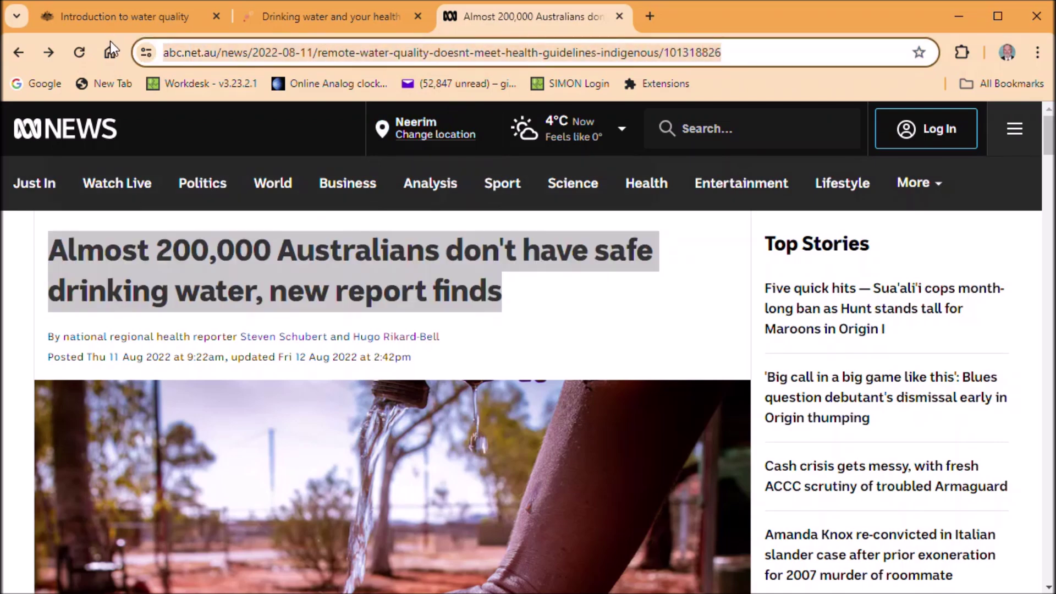
pyautogui.rightClick(306, 52)
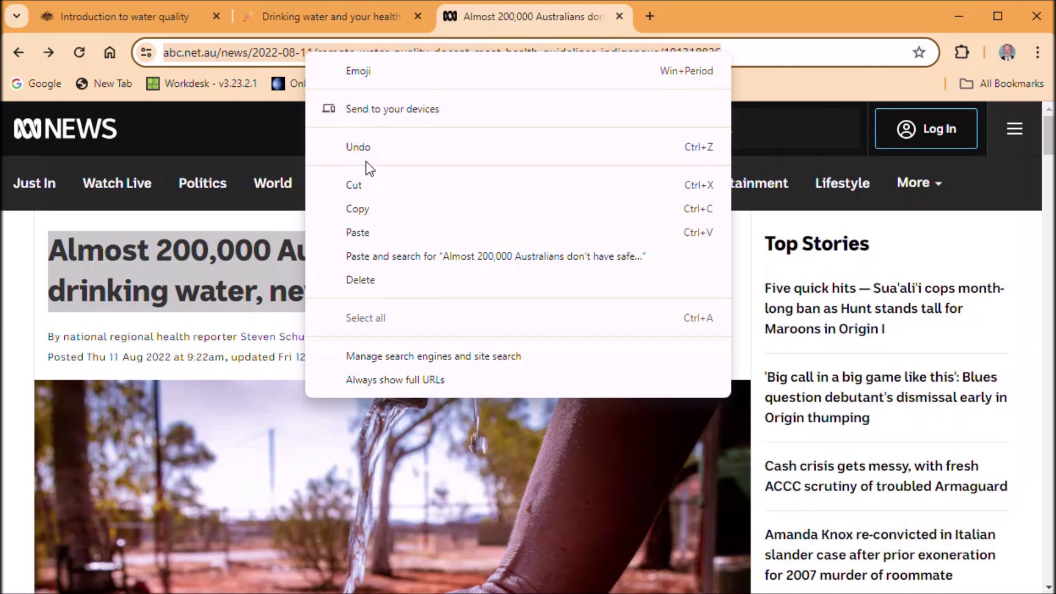
pyautogui.click(384, 209)
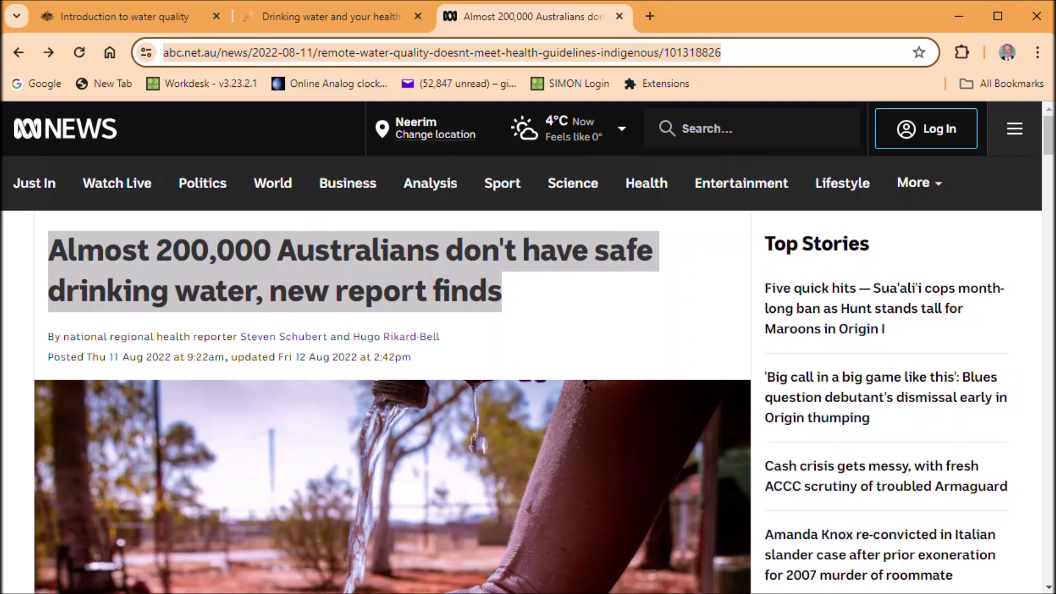
pyautogui.hotkey('alt', 'Tab')
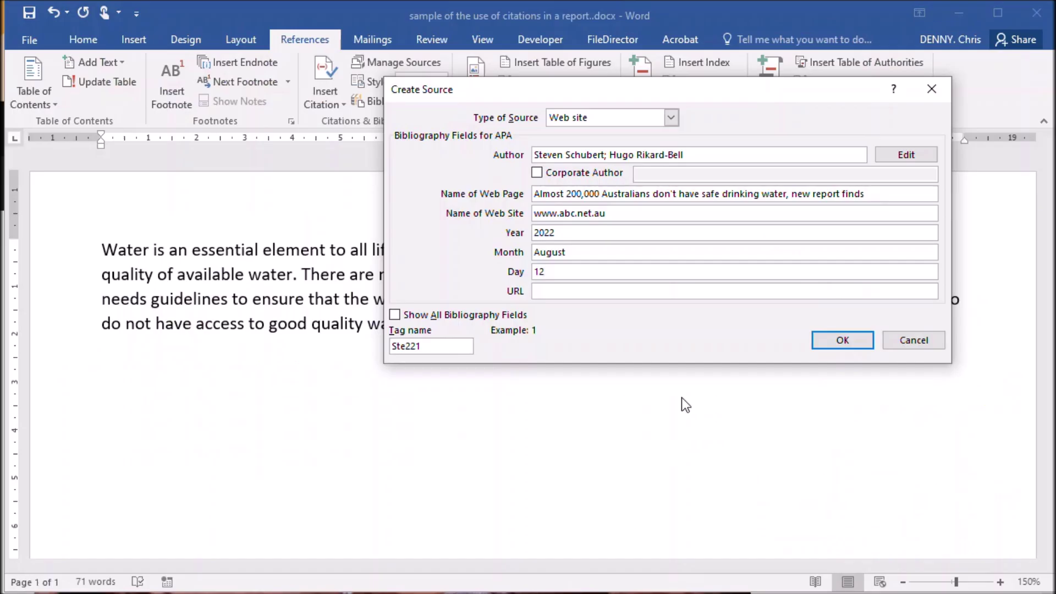
pyautogui.click(568, 288)
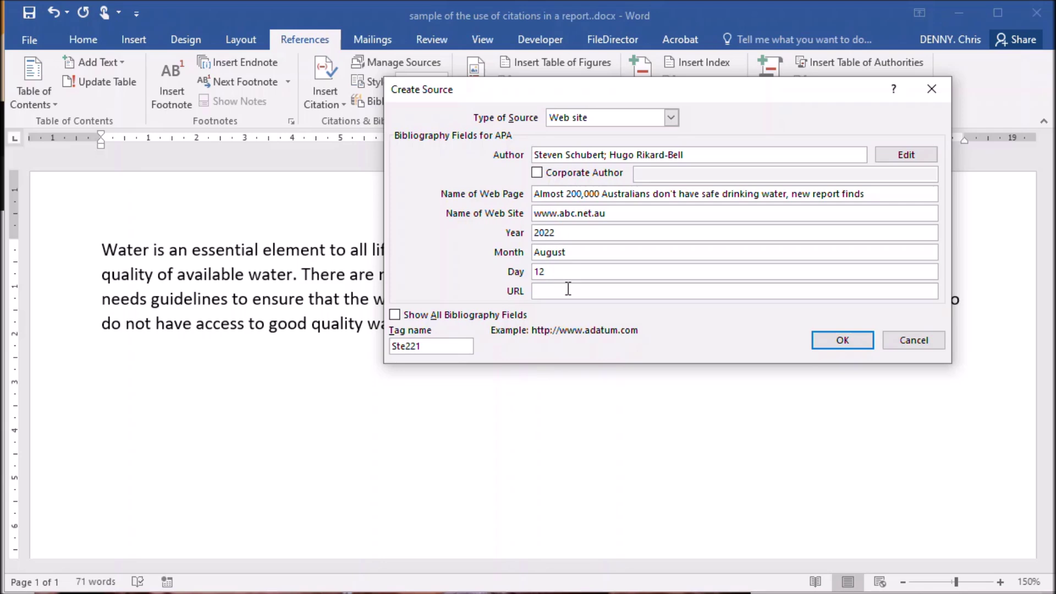
pyautogui.hotkey('ctrl', 'v')
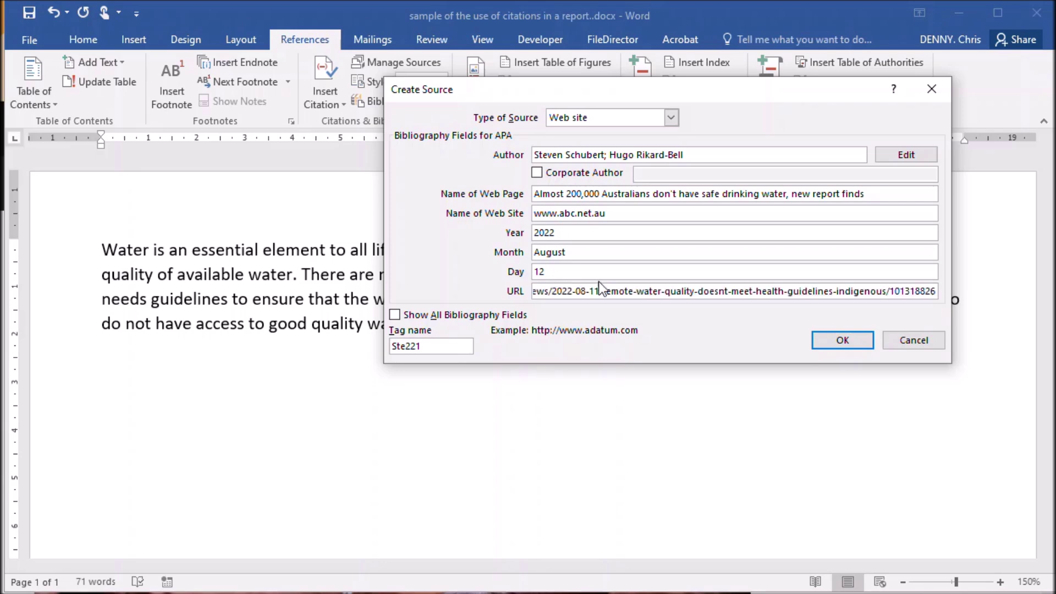
pyautogui.click(845, 338)
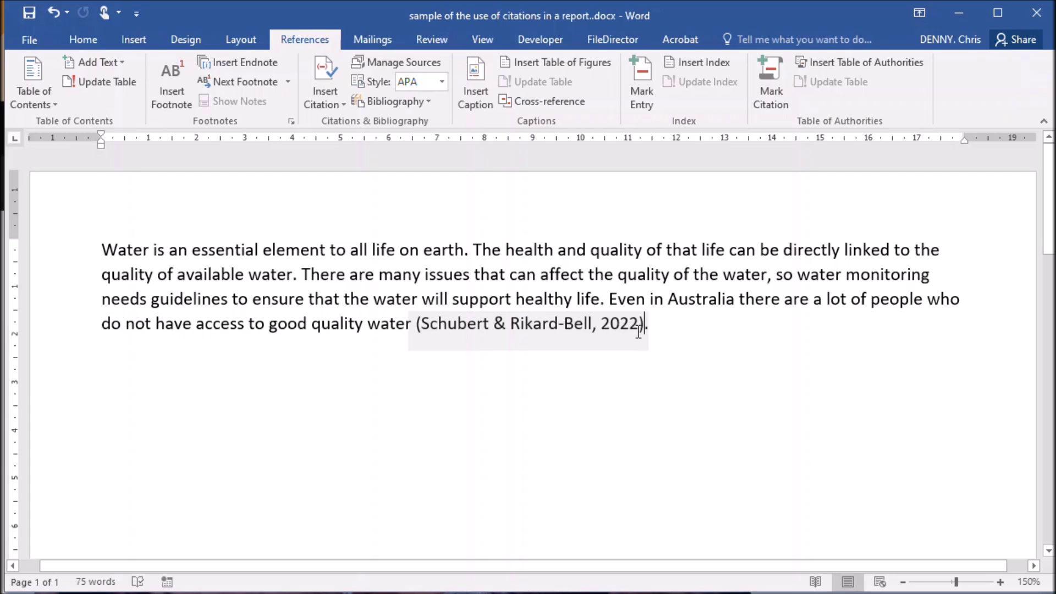
# - Set the insertion point after "support healthy life" and copy the department's name from the footer of the Introduction to water quality page in the browser
pyautogui.click(600, 300)
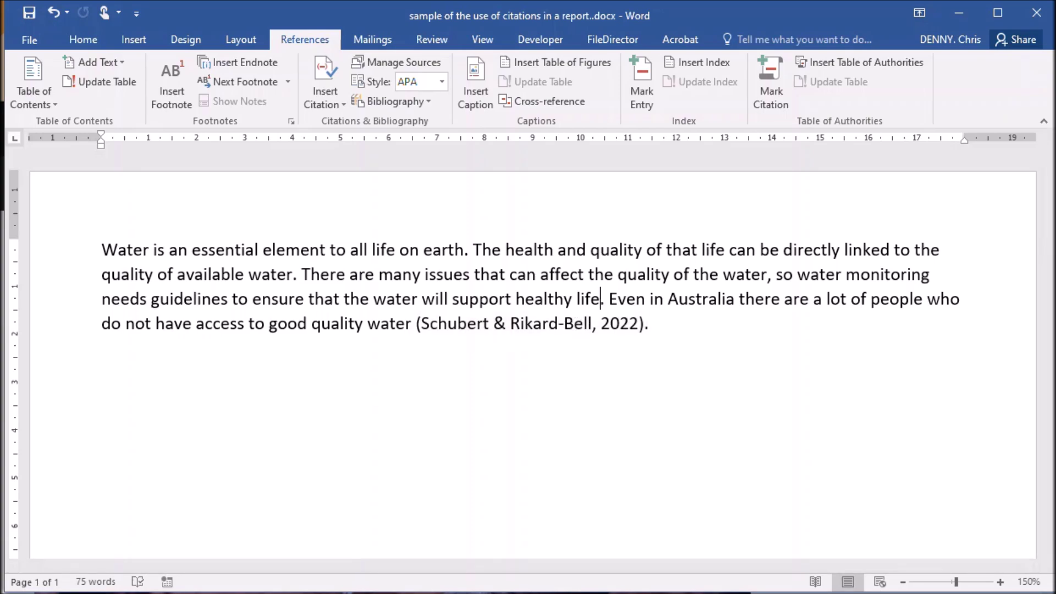
pyautogui.hotkey('alt', 'Tab')
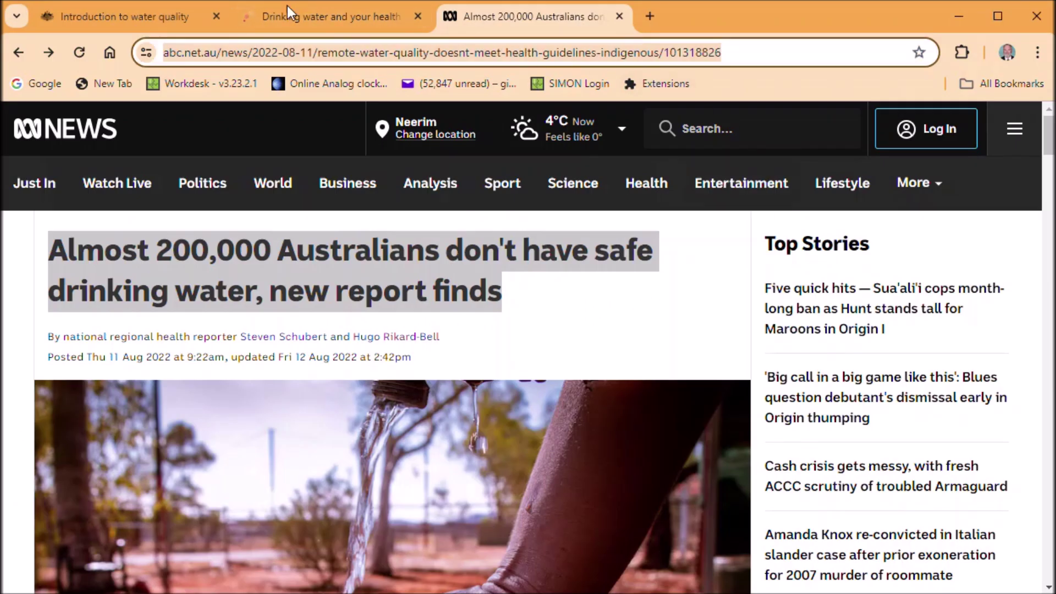
pyautogui.click(156, 18)
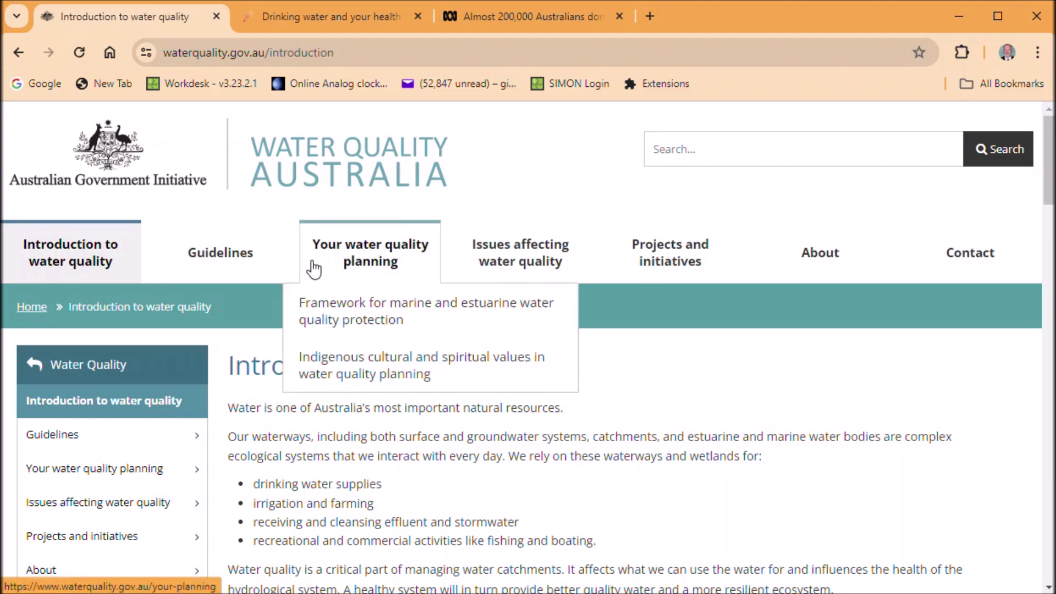
pyautogui.moveTo(670, 252)
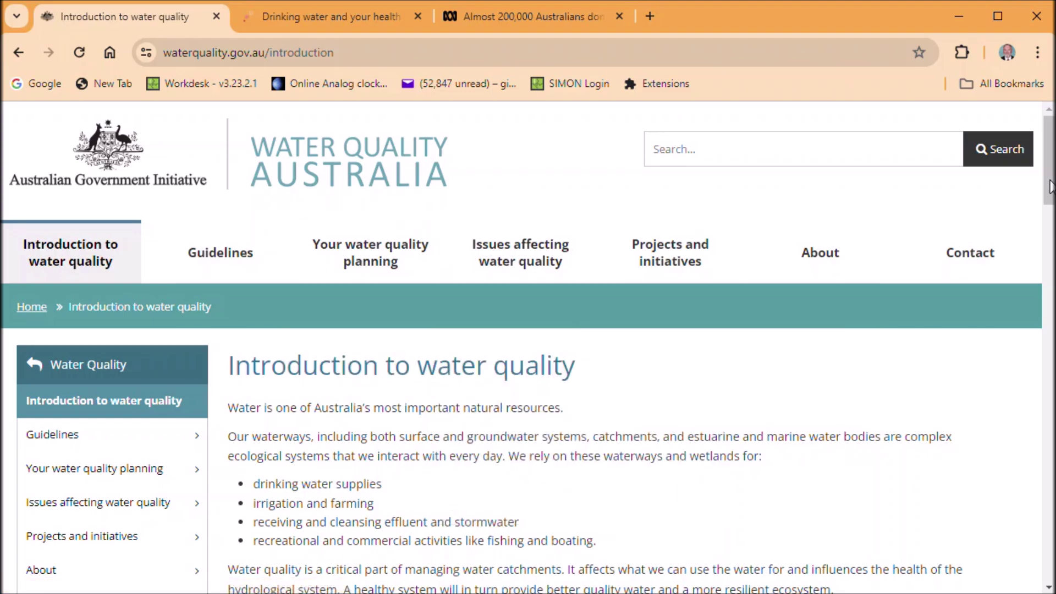
pyautogui.moveTo(1051, 187); pyautogui.dragTo(994, 560)
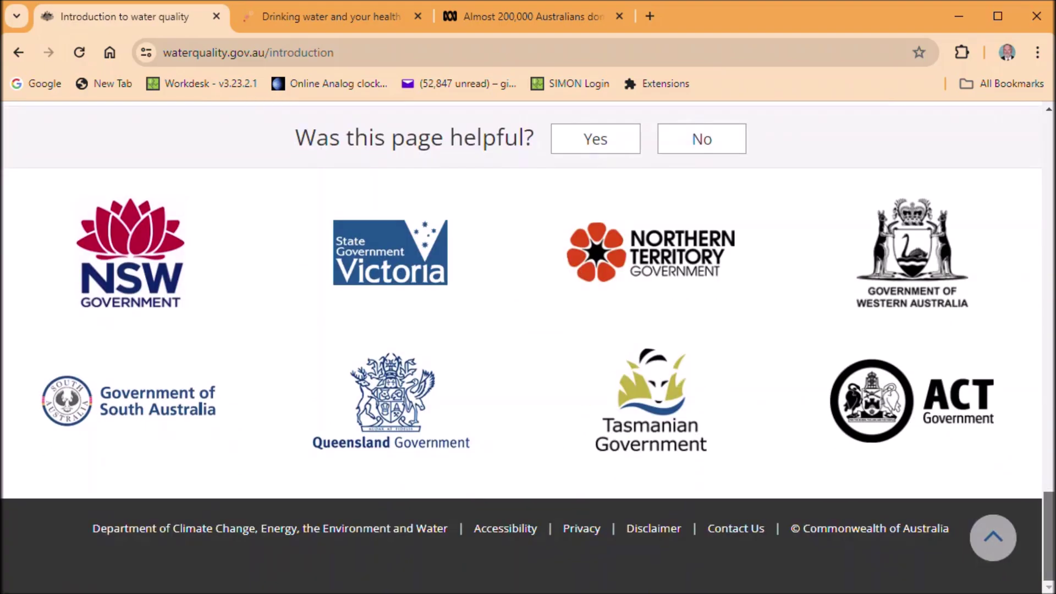
pyautogui.click(989, 525)
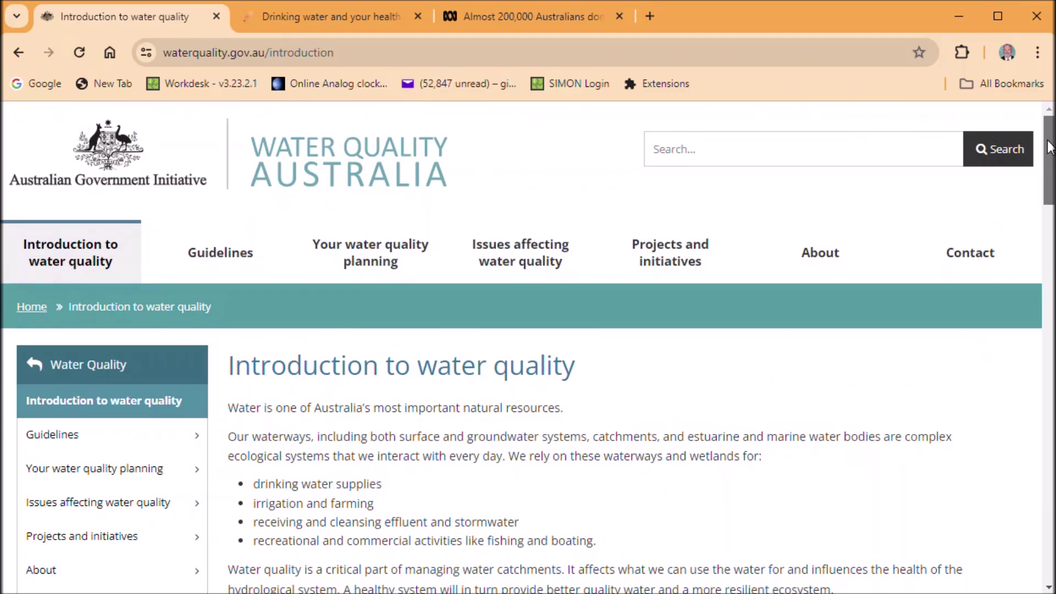
pyautogui.moveTo(1050, 148); pyautogui.dragTo(1035, 537)
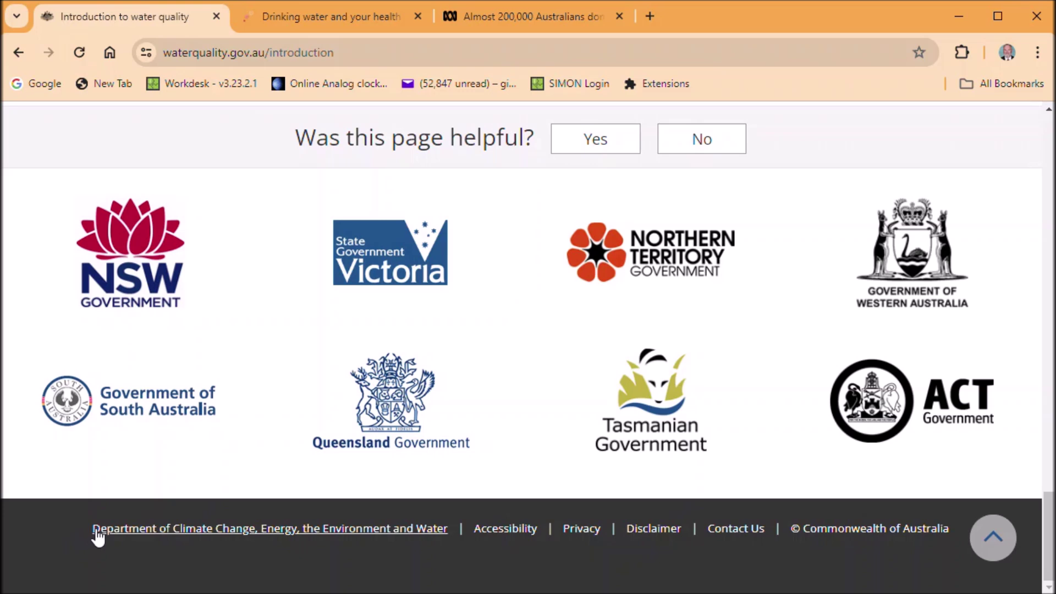
pyautogui.moveTo(91, 534); pyautogui.dragTo(239, 546)
pyautogui.moveTo(94, 531); pyautogui.dragTo(236, 542)
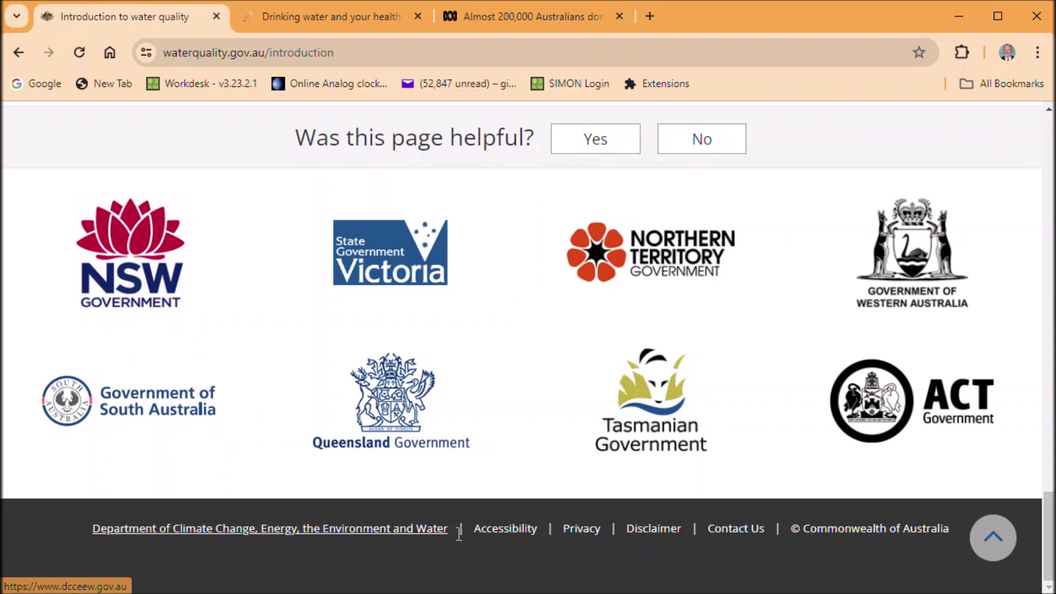
pyautogui.moveTo(457, 531); pyautogui.dragTo(92, 516)
pyautogui.hotkey('ctrl', 'c')
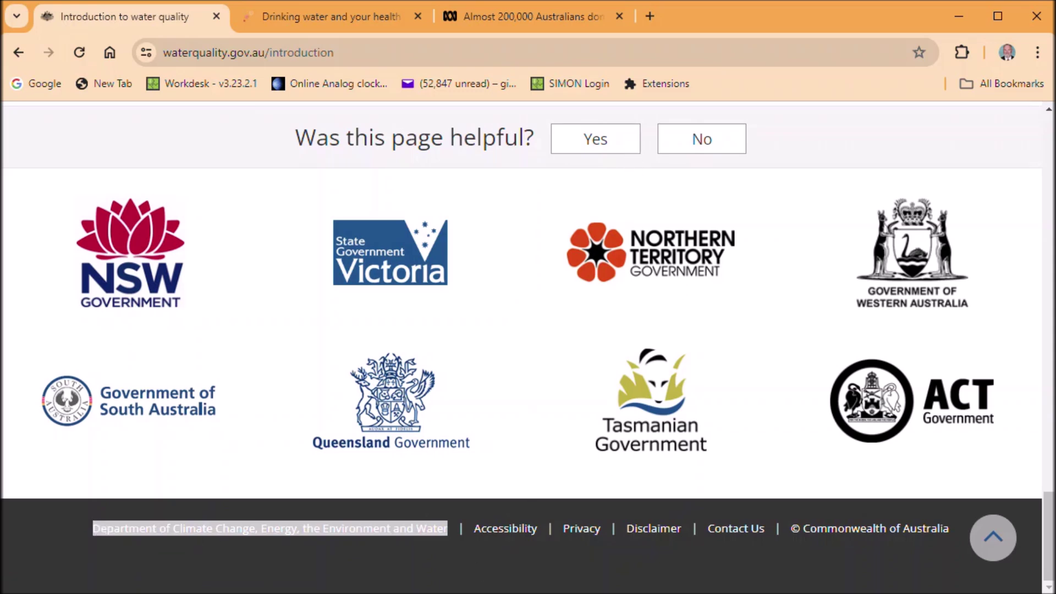
# - Return to Word and create a new Web site source with Department of Climate Change, Energy, the Environment and Water as Corporate Author
pyautogui.hotkey('alt', 'Tab')
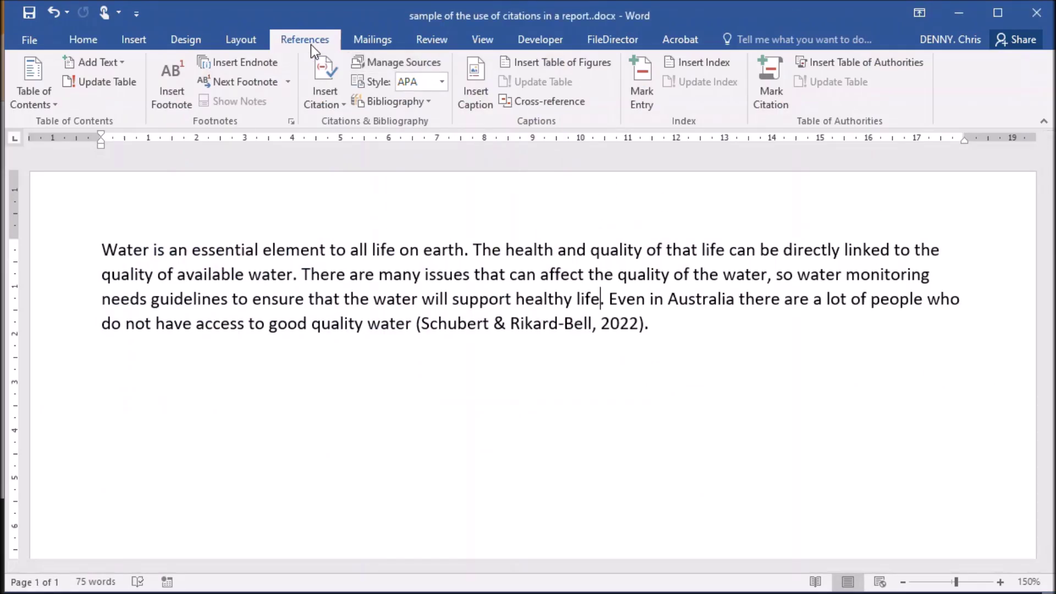
pyautogui.click(315, 60)
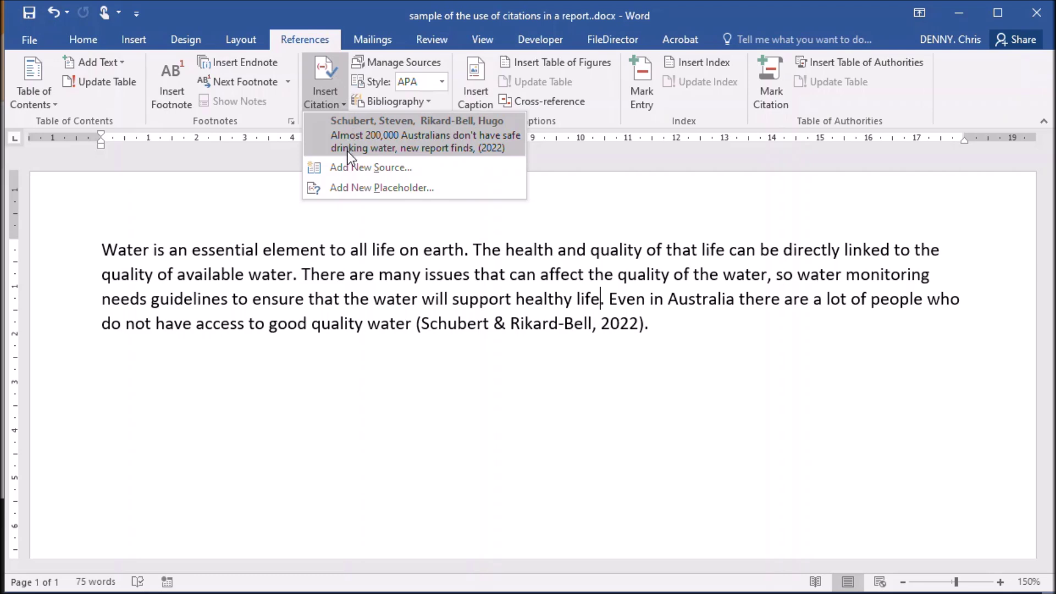
pyautogui.click(348, 172)
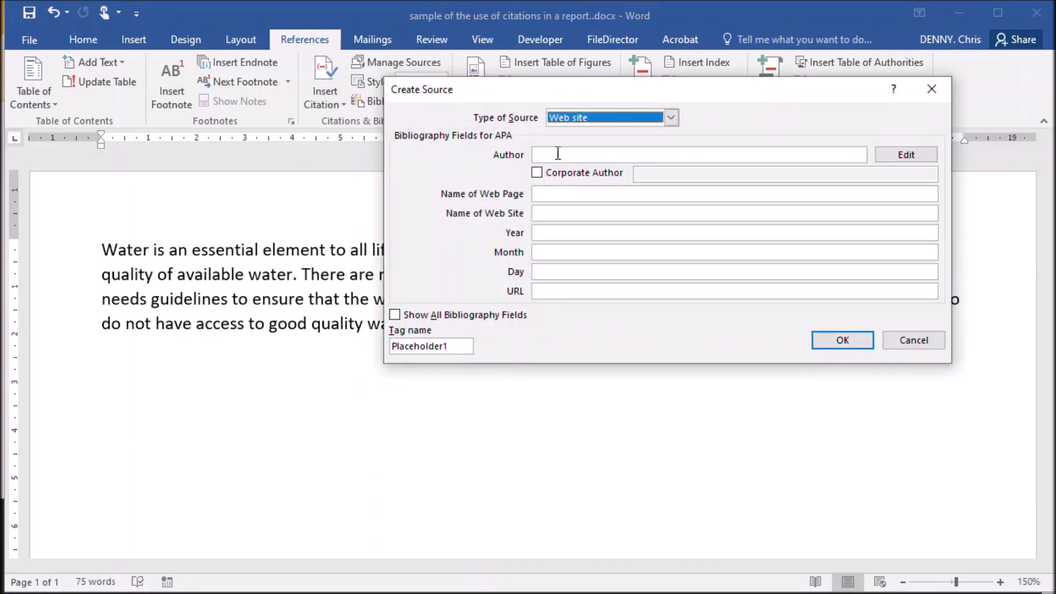
pyautogui.click(537, 173)
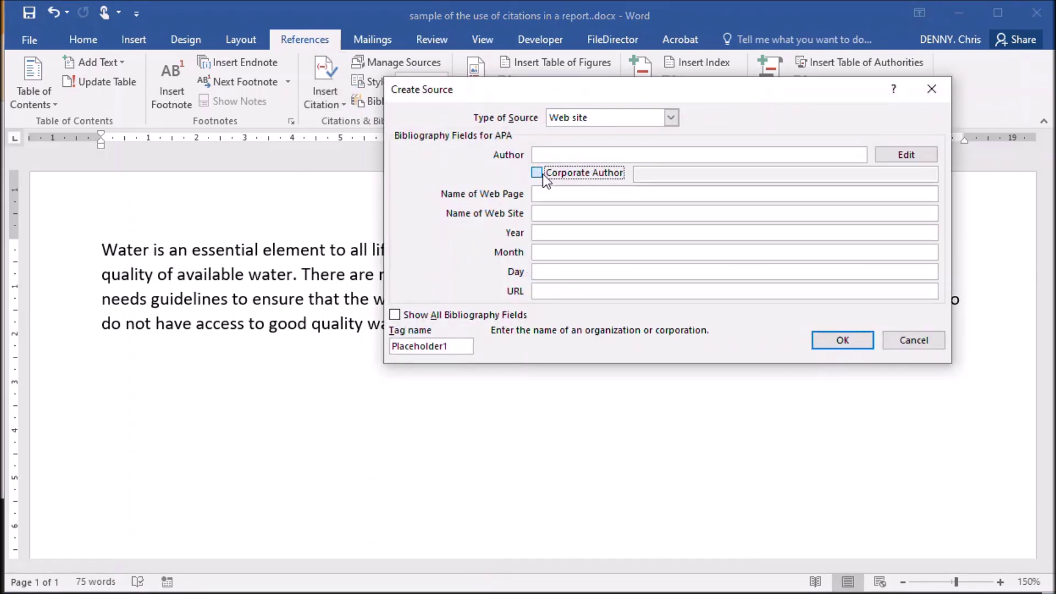
pyautogui.click(672, 175)
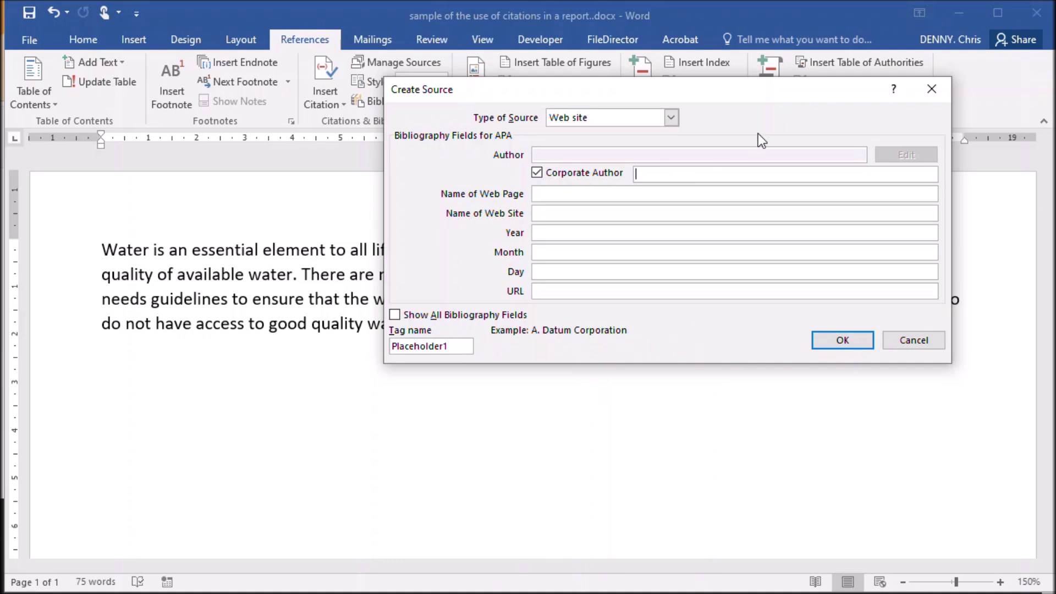
pyautogui.hotkey('ctrl', 'v')
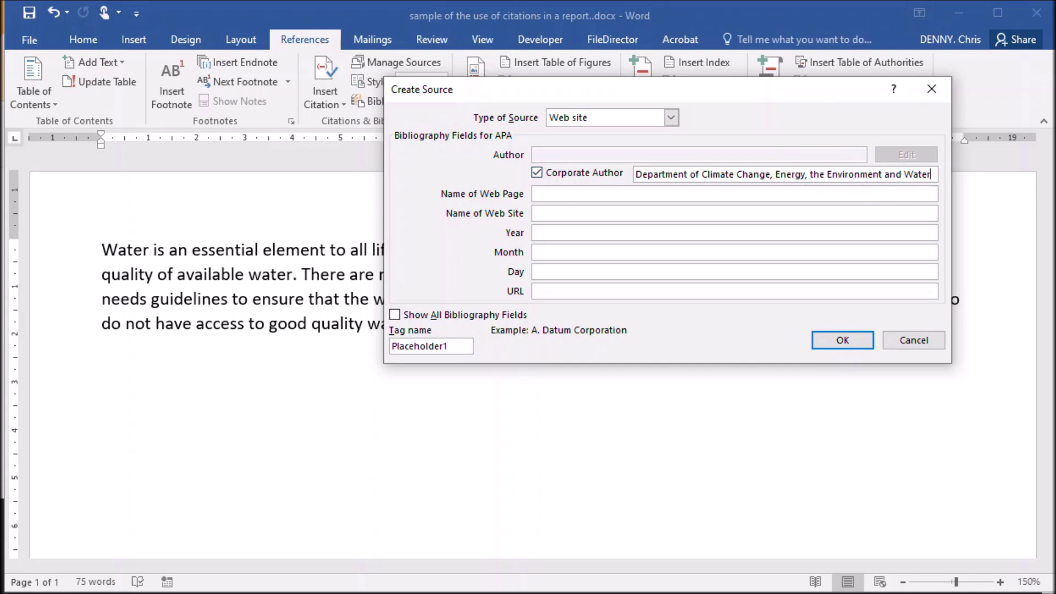
# - Copy the web page's heading "Introduction to water quality" from the browser into the source's Name of Web Page
pyautogui.hotkey('alt', 'Tab')
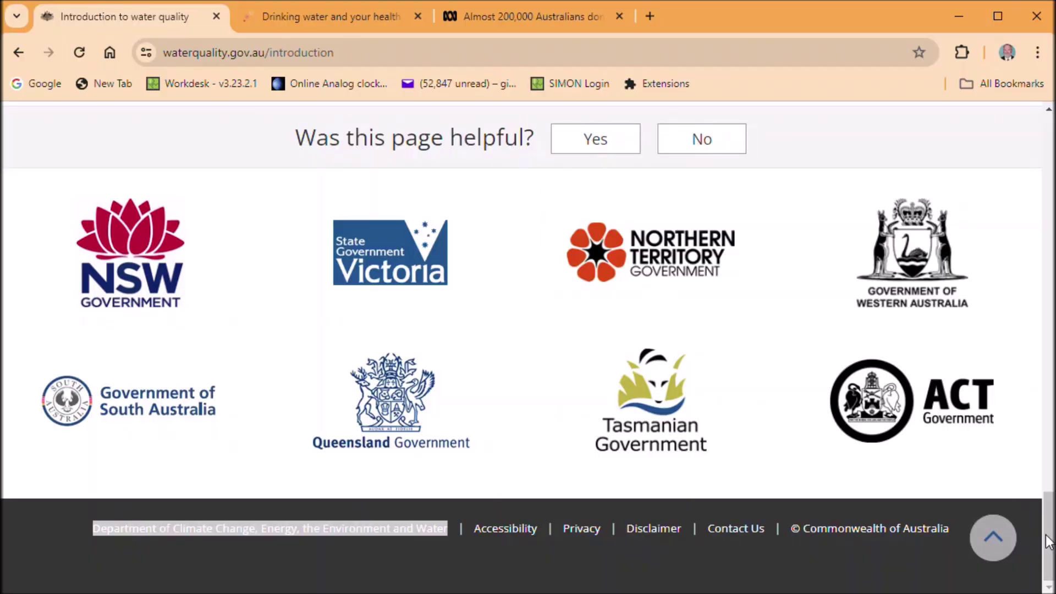
pyautogui.moveTo(1047, 542); pyautogui.dragTo(1049, 109)
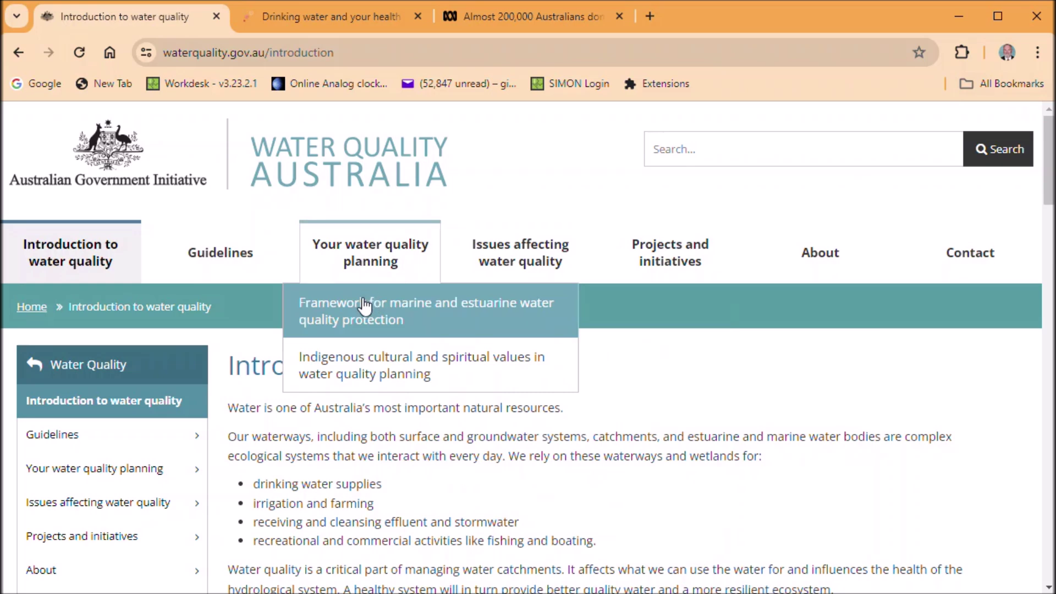
pyautogui.moveTo(231, 366); pyautogui.dragTo(677, 394)
pyautogui.click(616, 373)
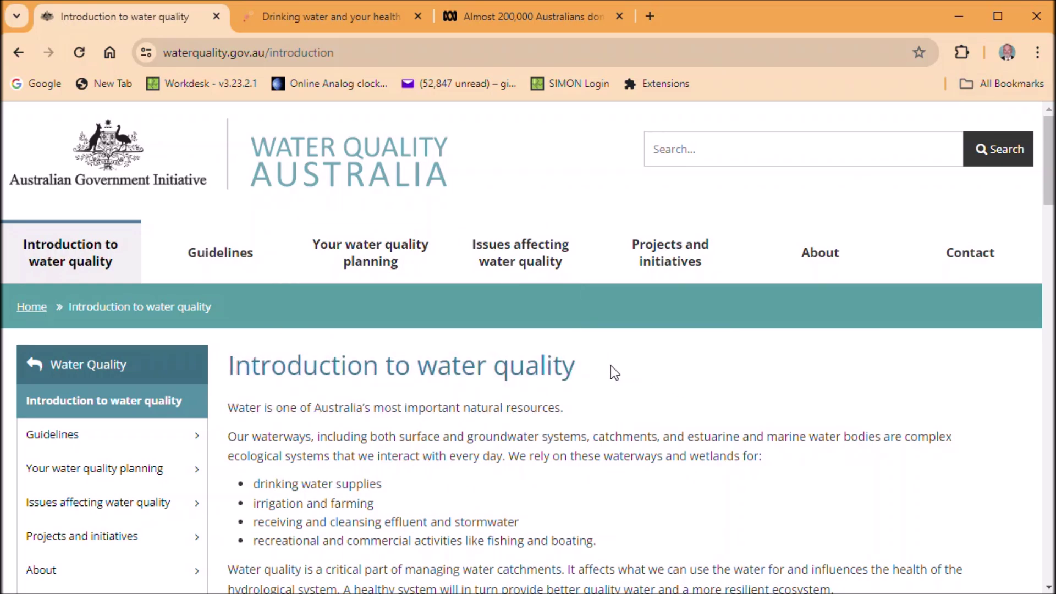
pyautogui.moveTo(598, 366); pyautogui.dragTo(231, 365)
pyautogui.hotkey('ctrl', 'c')
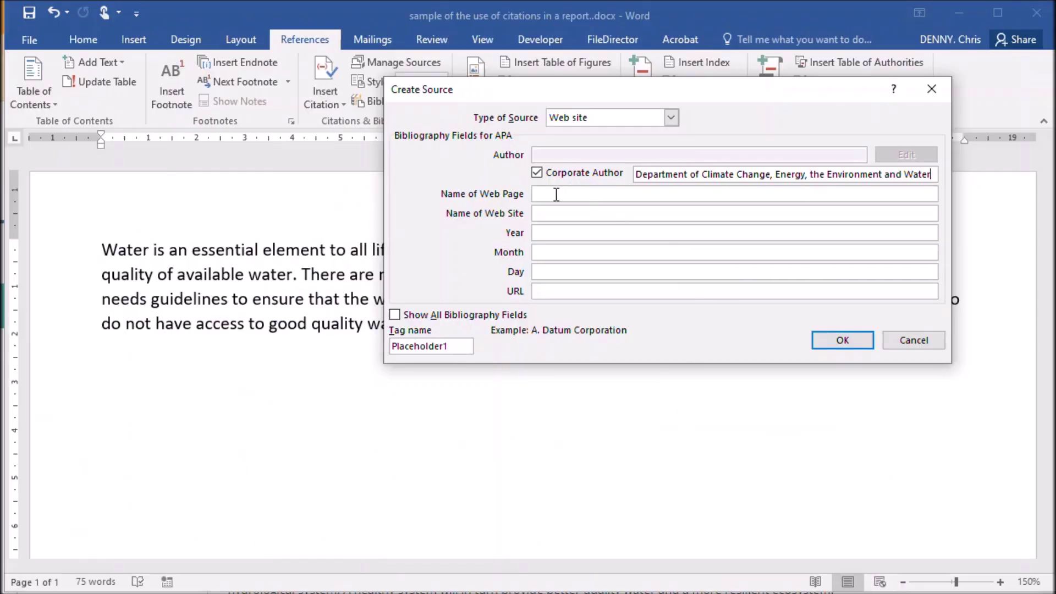
pyautogui.click(555, 195)
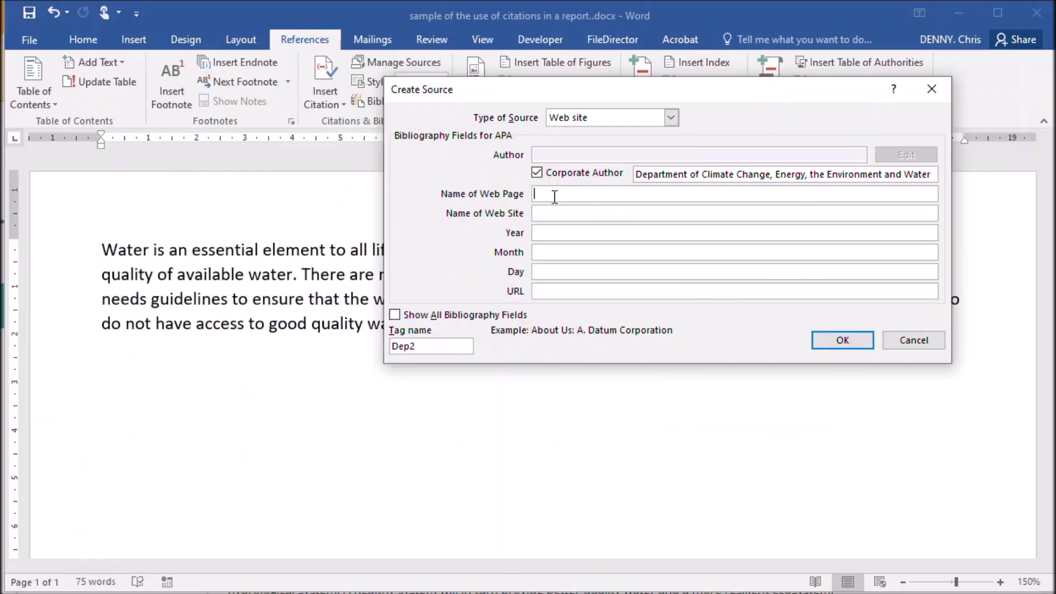
pyautogui.hotkey('ctrl', 'v')
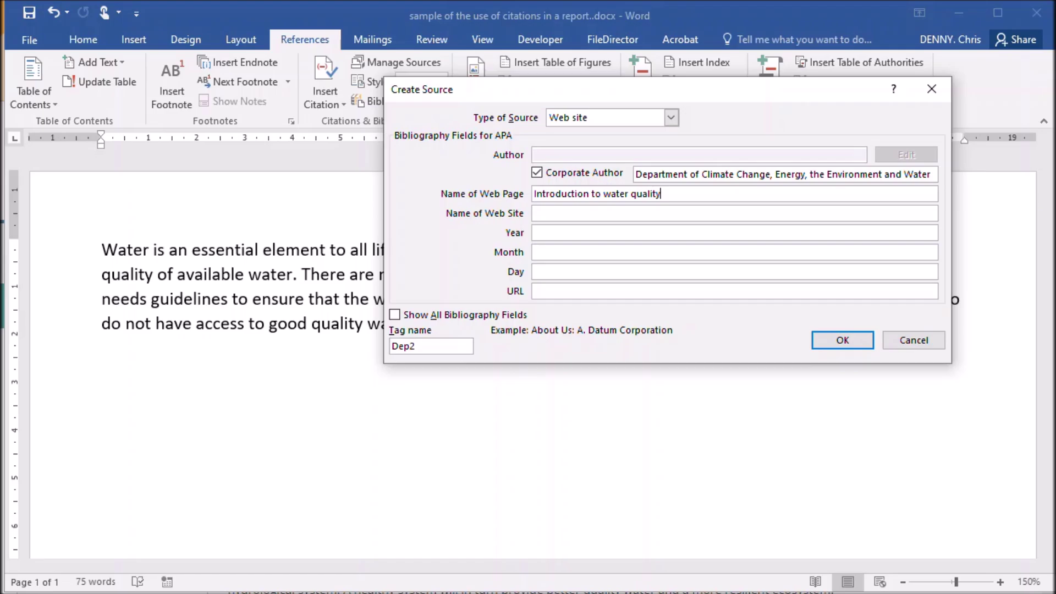
pyautogui.hotkey('alt', 'Tab')
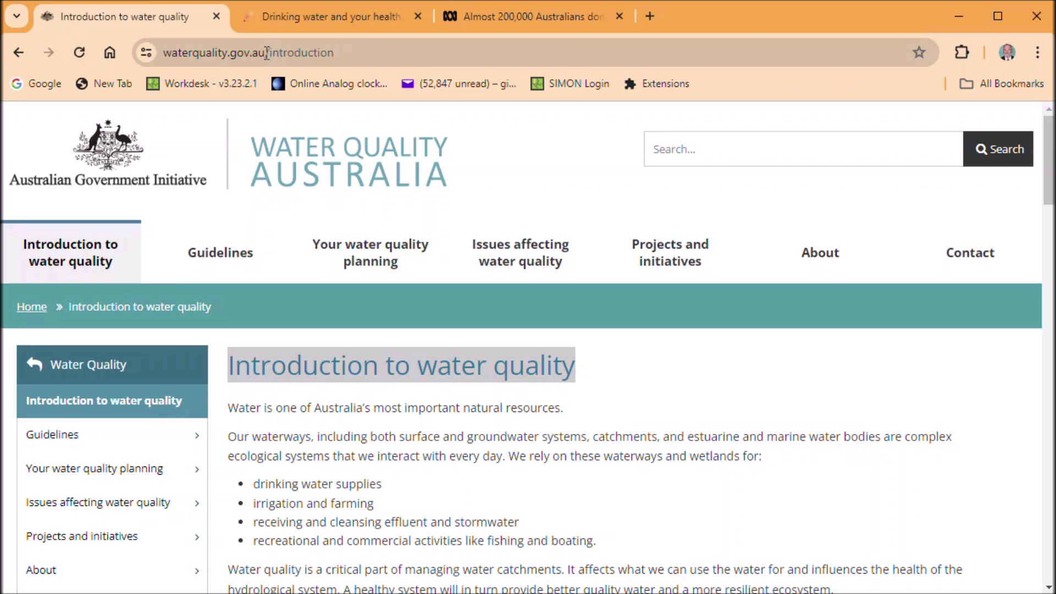
pyautogui.click(267, 52)
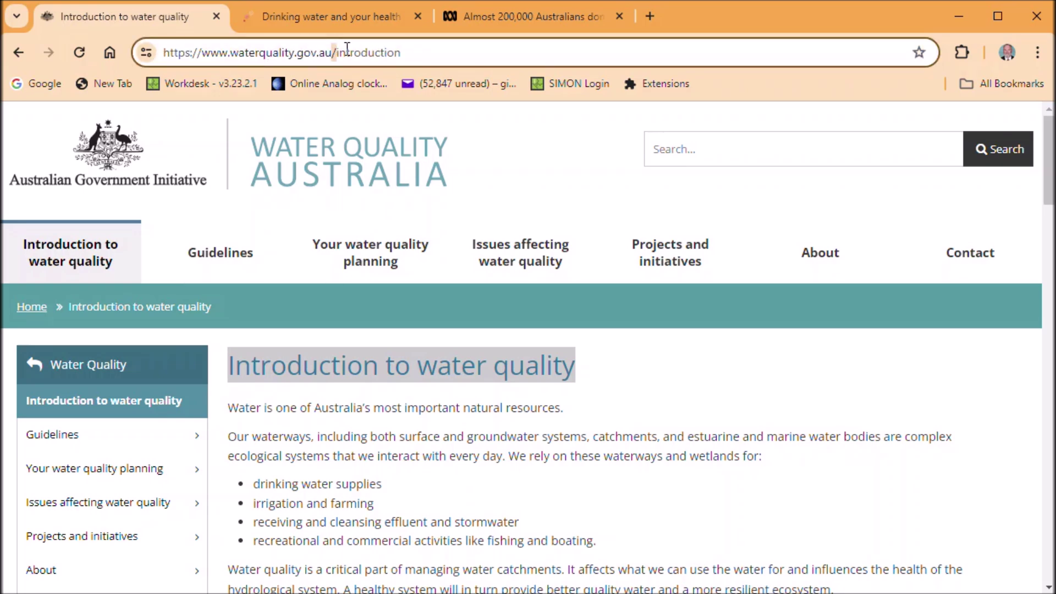
pyautogui.moveTo(334, 52); pyautogui.dragTo(145, 47)
pyautogui.hotkey('ctrl', 'c')
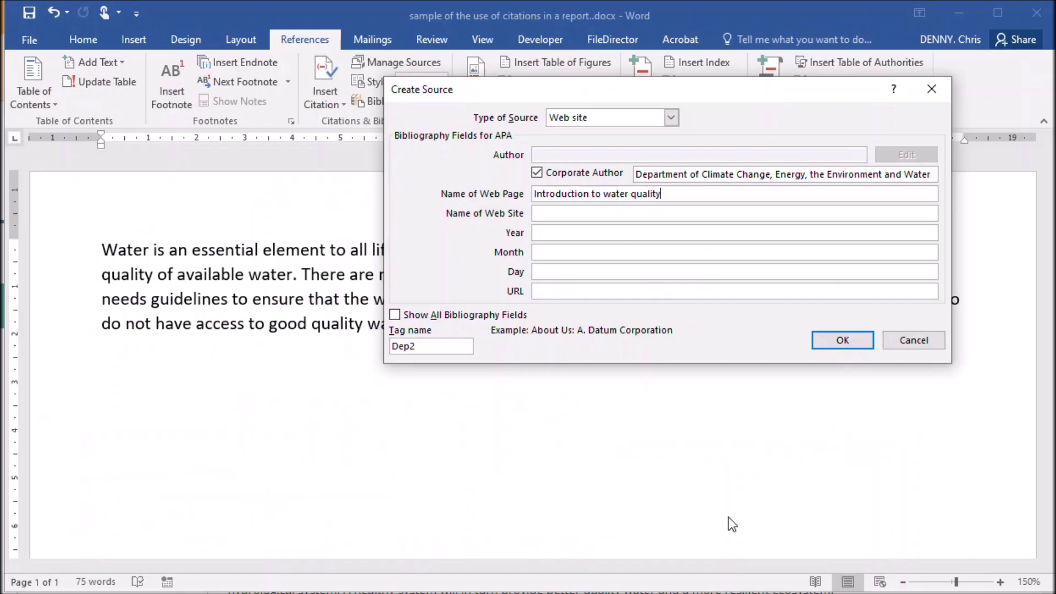
pyautogui.click(554, 210)
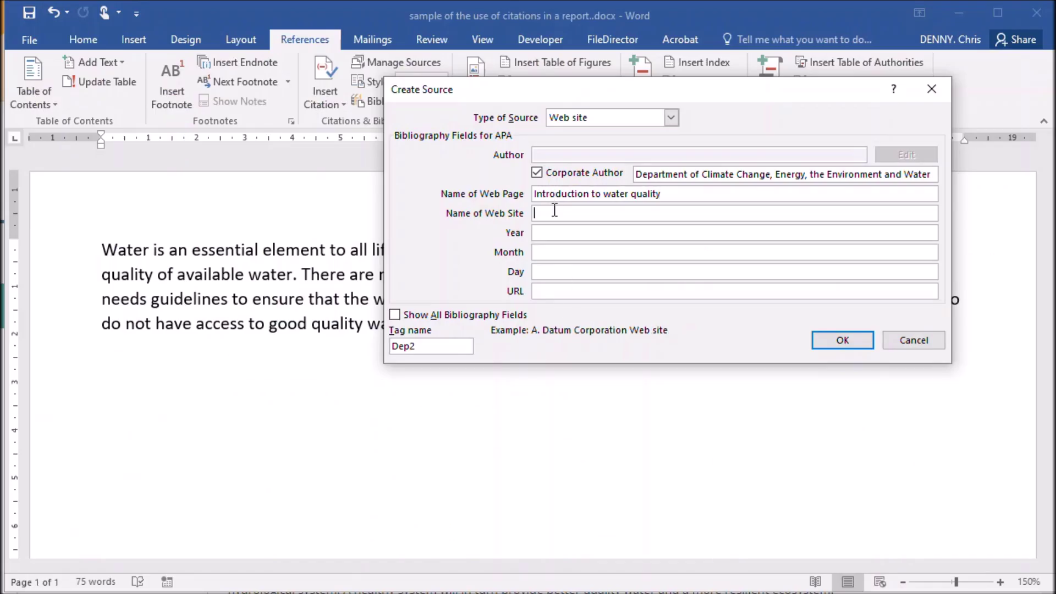
pyautogui.hotkey('ctrl', 'v')
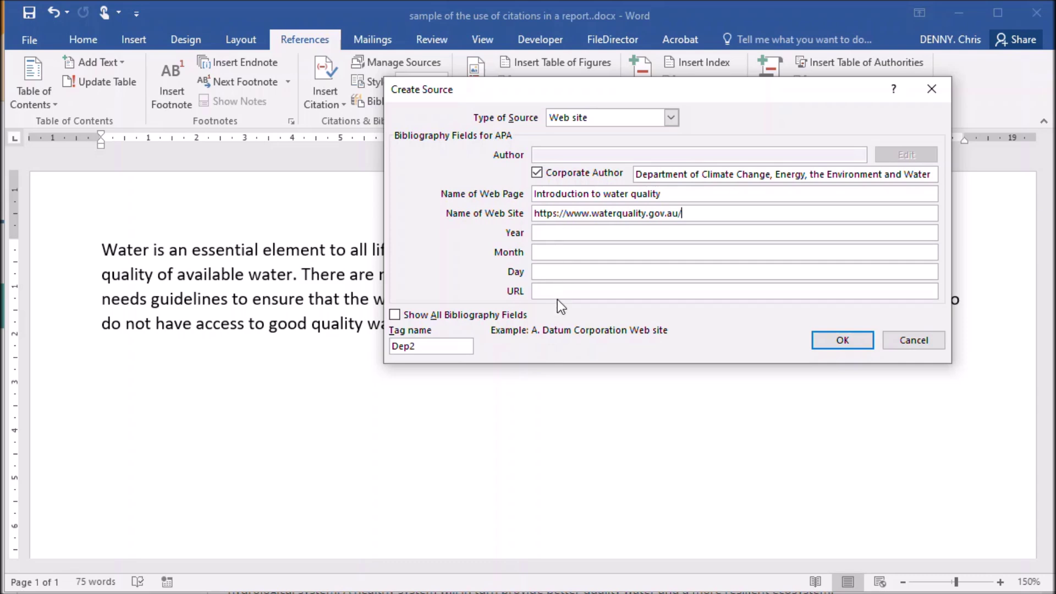
pyautogui.hotkey('alt', 'Tab')
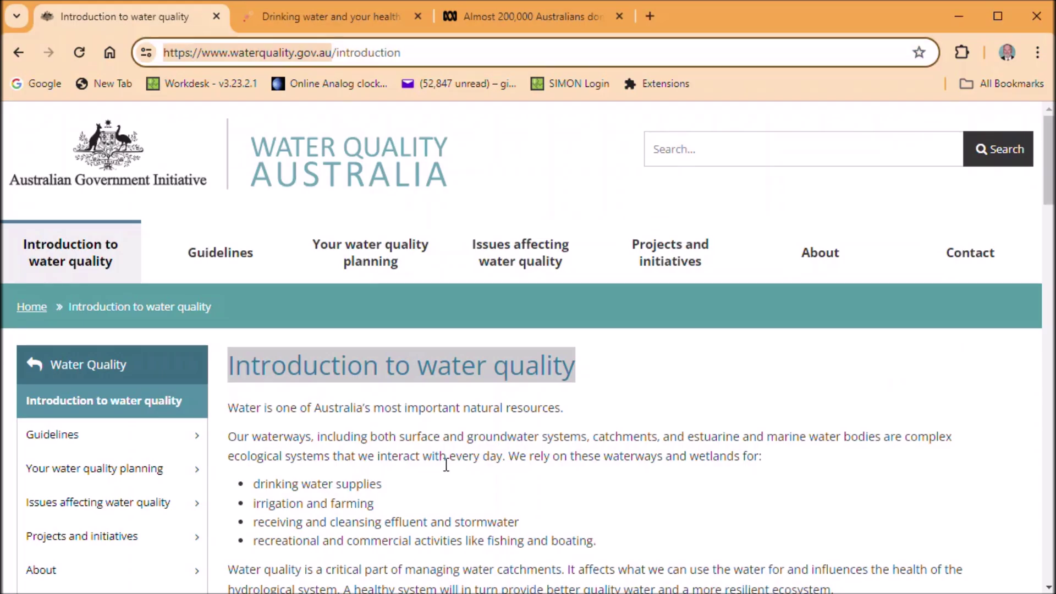
pyautogui.click(421, 52)
pyautogui.moveTo(421, 52); pyautogui.dragTo(77, 18)
pyautogui.hotkey('ctrl', 'c')
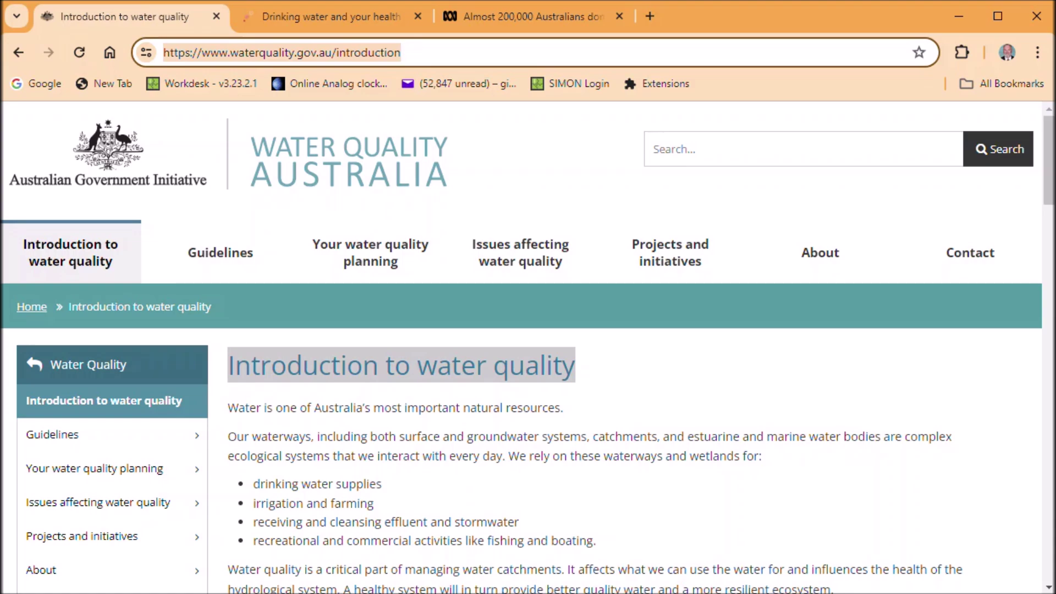
pyautogui.hotkey('alt', 'Tab')
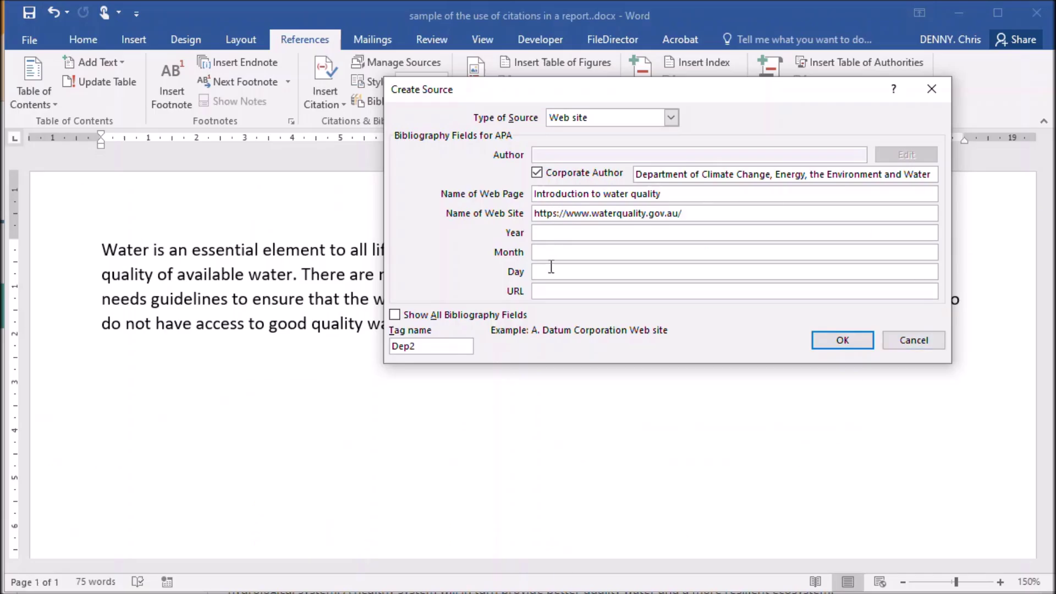
pyautogui.click(554, 291)
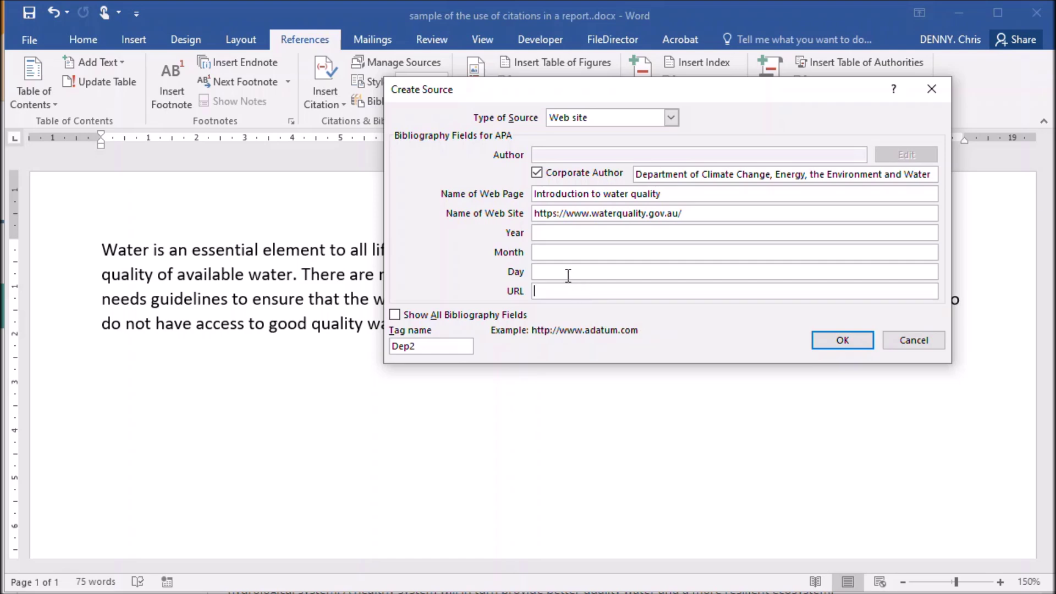
pyautogui.hotkey('ctrl', 'v')
pyautogui.click(841, 340)
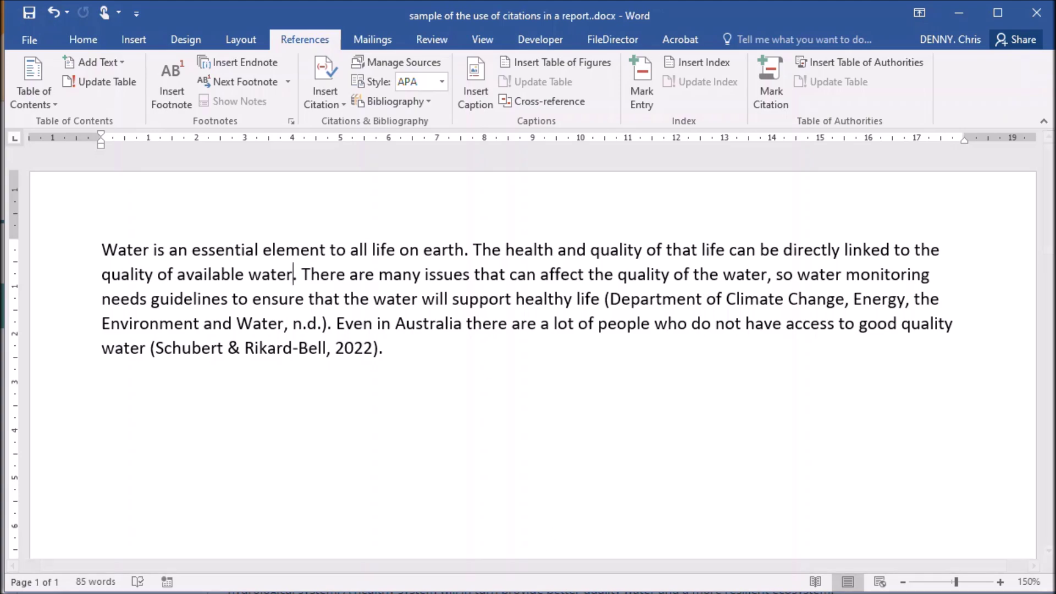
# - Check the Drinking water and your health page in the browser and start a new source in Word after "quality of available water"
pyautogui.hotkey('alt', 'Tab')
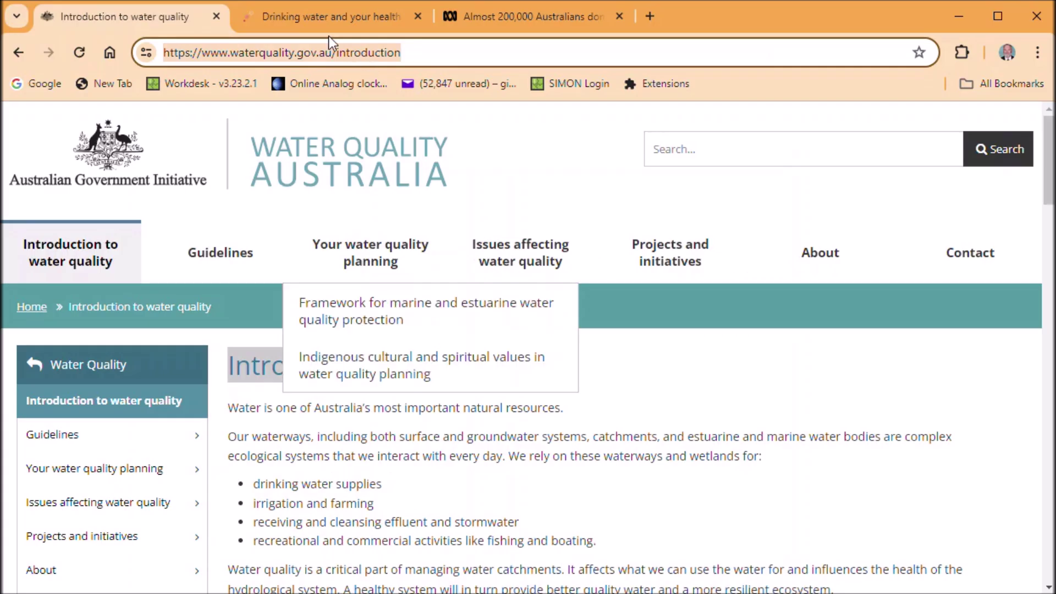
pyautogui.click(342, 15)
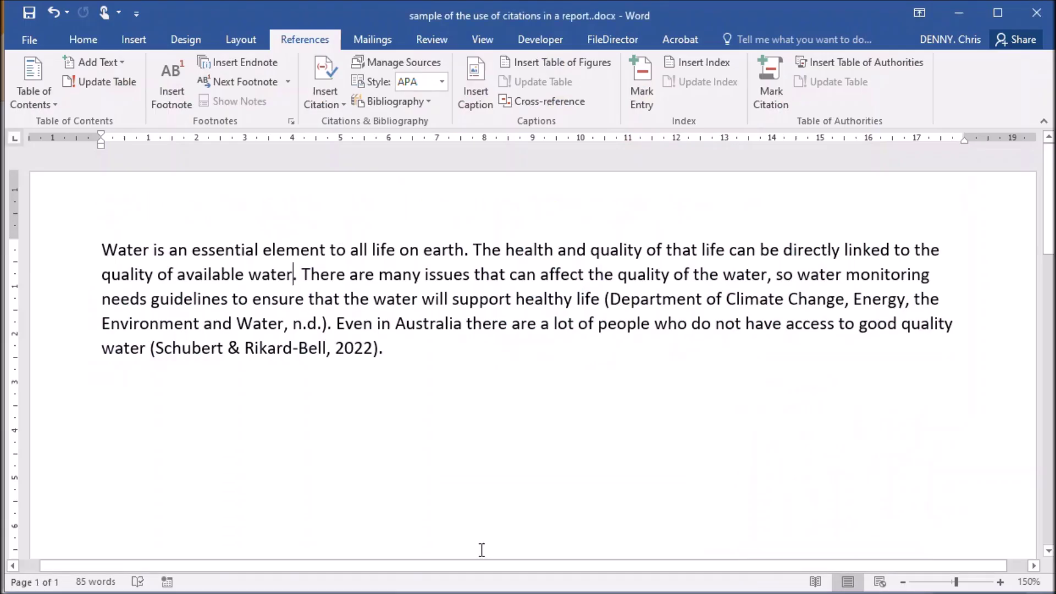
pyautogui.click(293, 274)
pyautogui.click(328, 94)
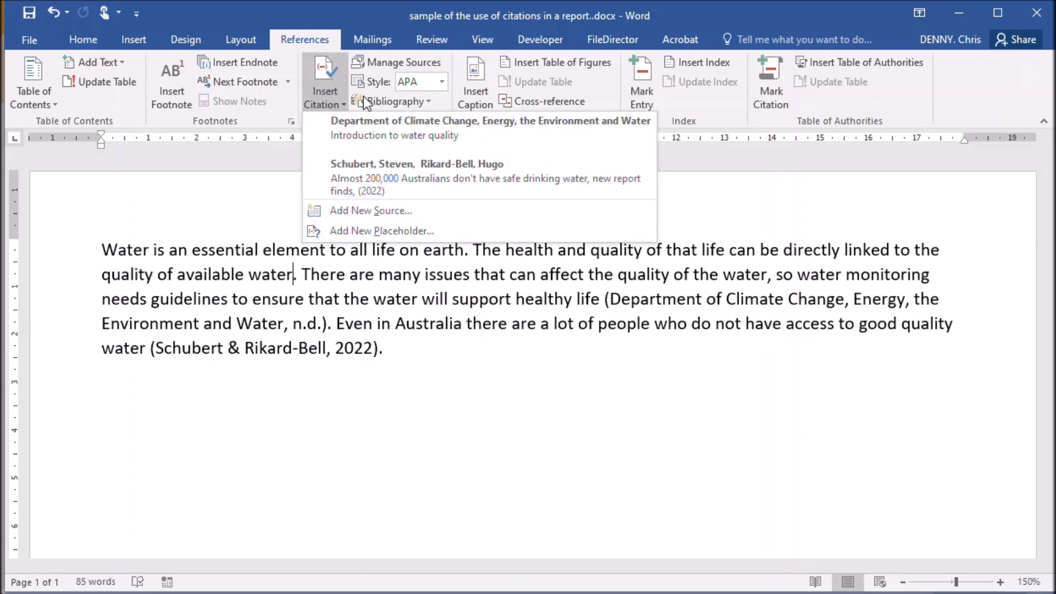
pyautogui.click(359, 212)
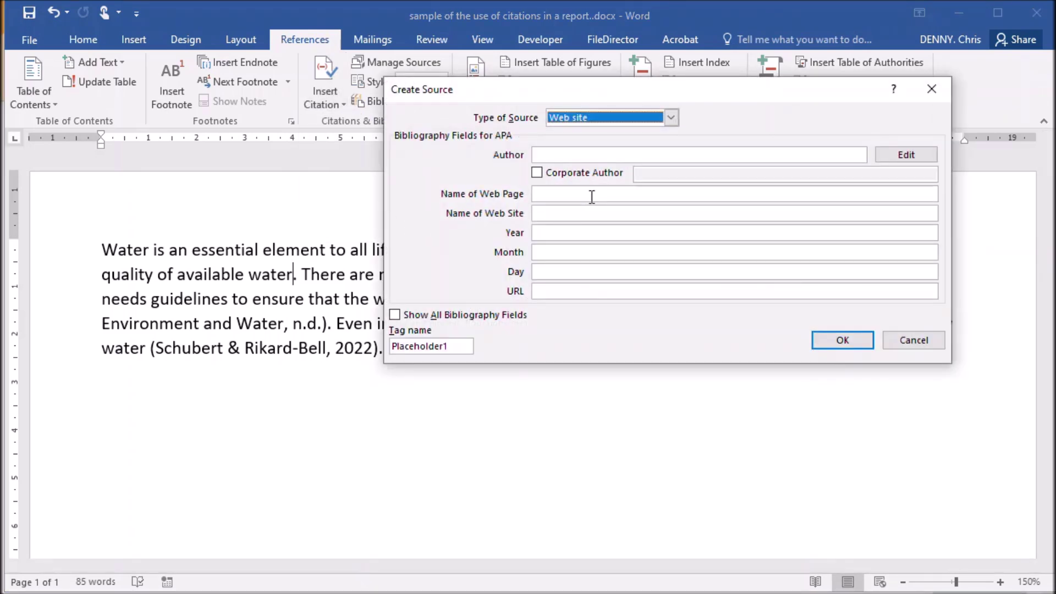
# - Mark the Web site source as having a Corporate Author and enter Heath Direct as its name
pyautogui.click(537, 173)
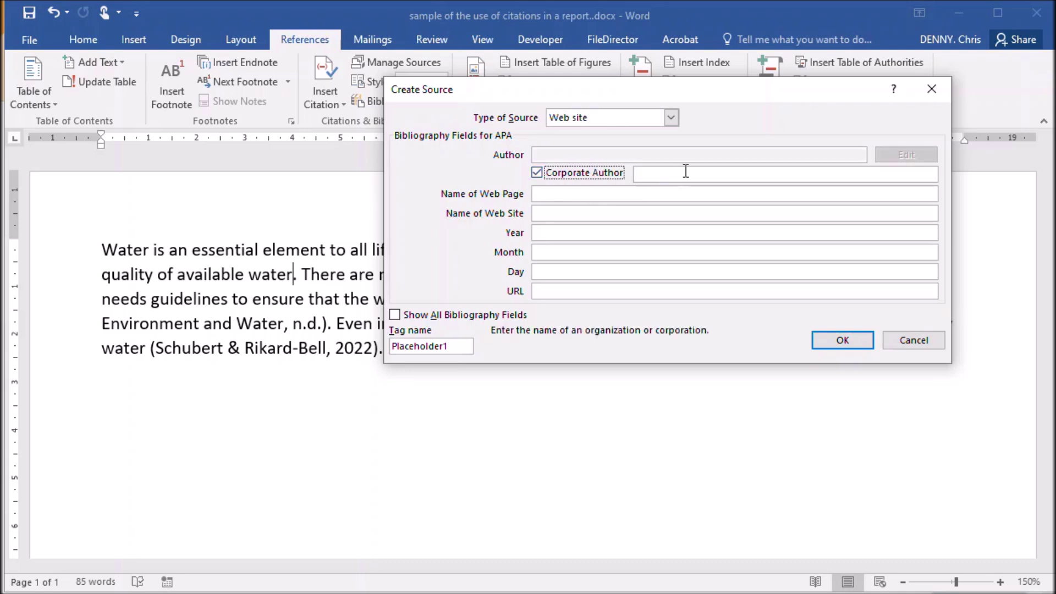
pyautogui.click(681, 175)
pyautogui.write('Healkth')
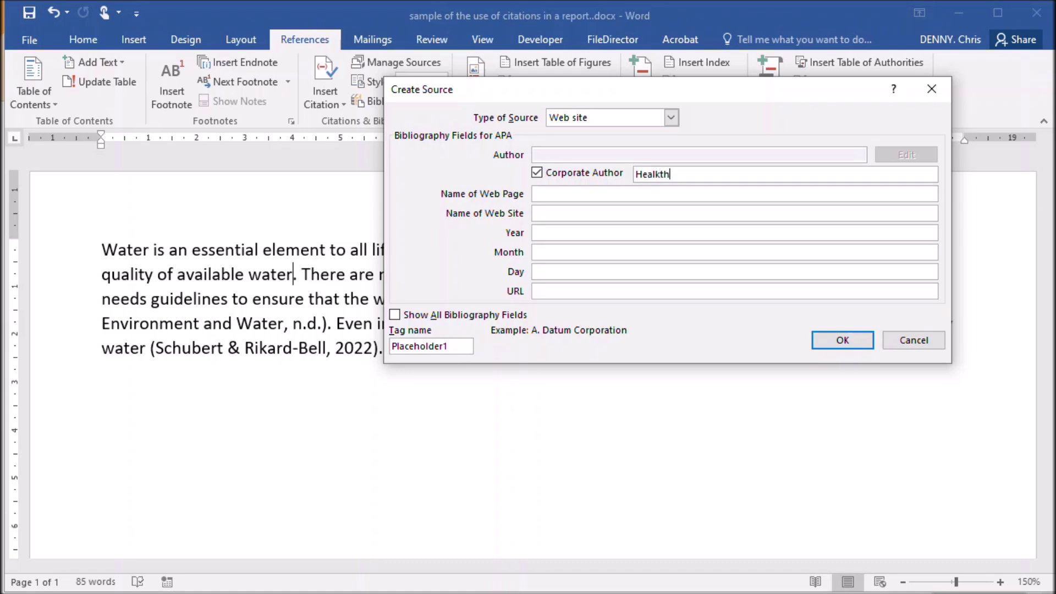
pyautogui.press('BackSpace')
pyautogui.press('BackSpace')
pyautogui.press('BackSpace')
pyautogui.write('th D')
# - Copy the web page's heading "Drinking water and your health" from the browser into the source's Name of Web Page
pyautogui.click(667, 193)
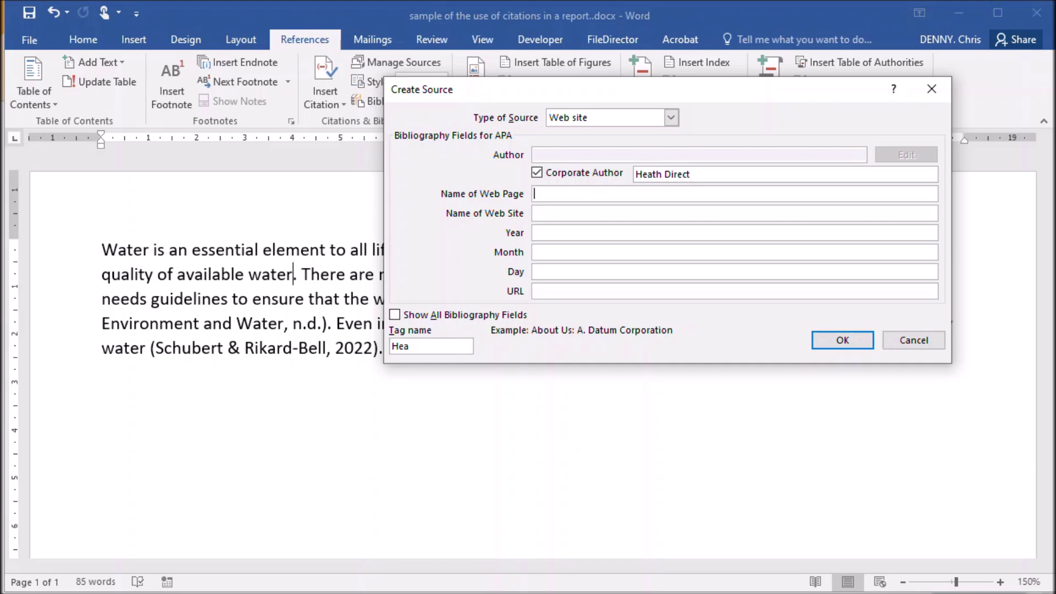
pyautogui.hotkey('alt', 'Tab')
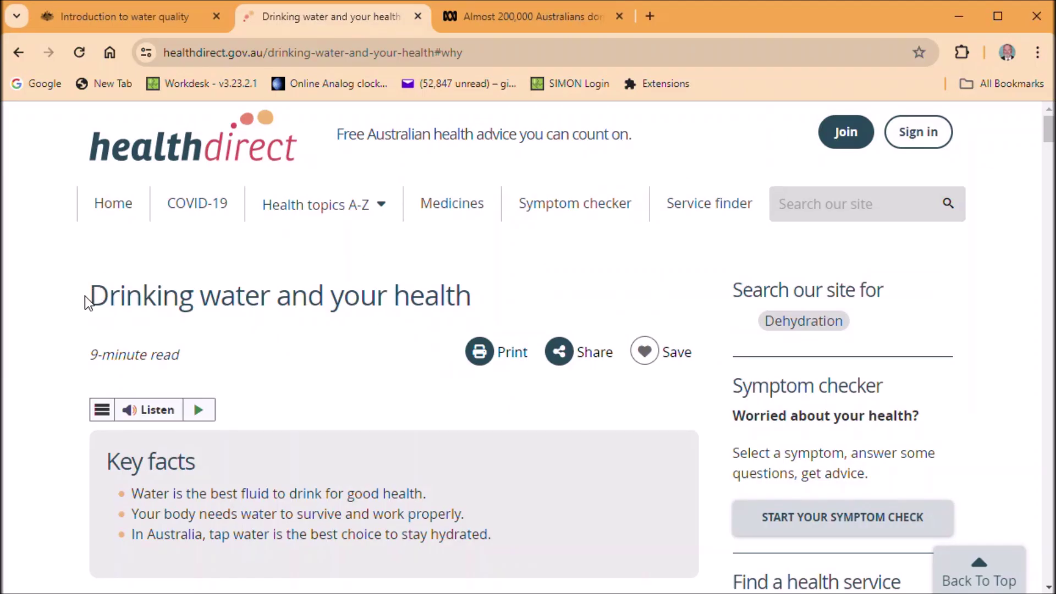
pyautogui.moveTo(97, 296); pyautogui.dragTo(470, 298)
pyautogui.hotkey('ctrl', 'c')
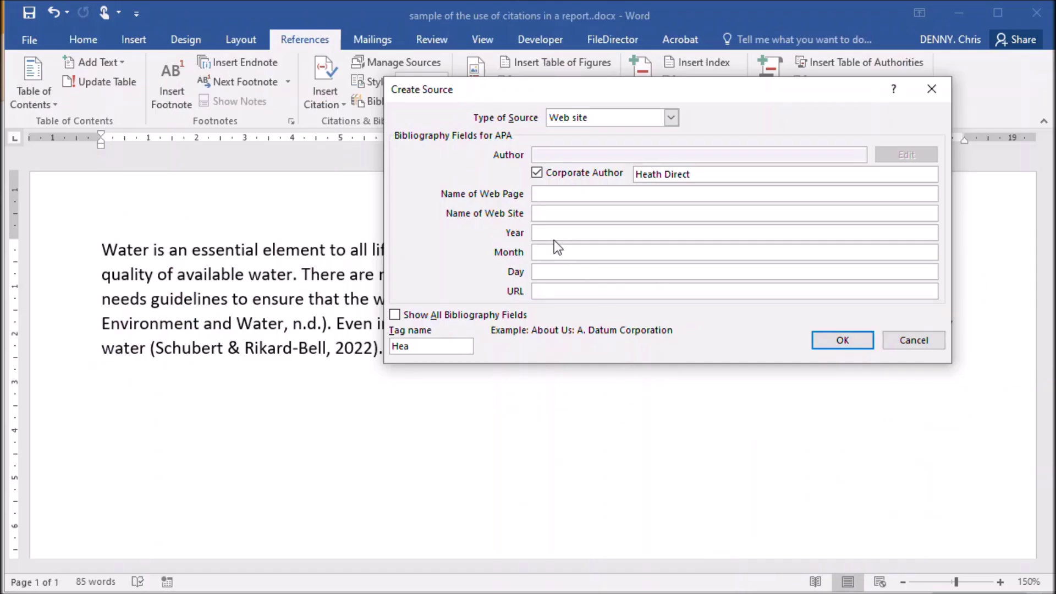
pyautogui.click(557, 195)
pyautogui.hotkey('ctrl', 'v')
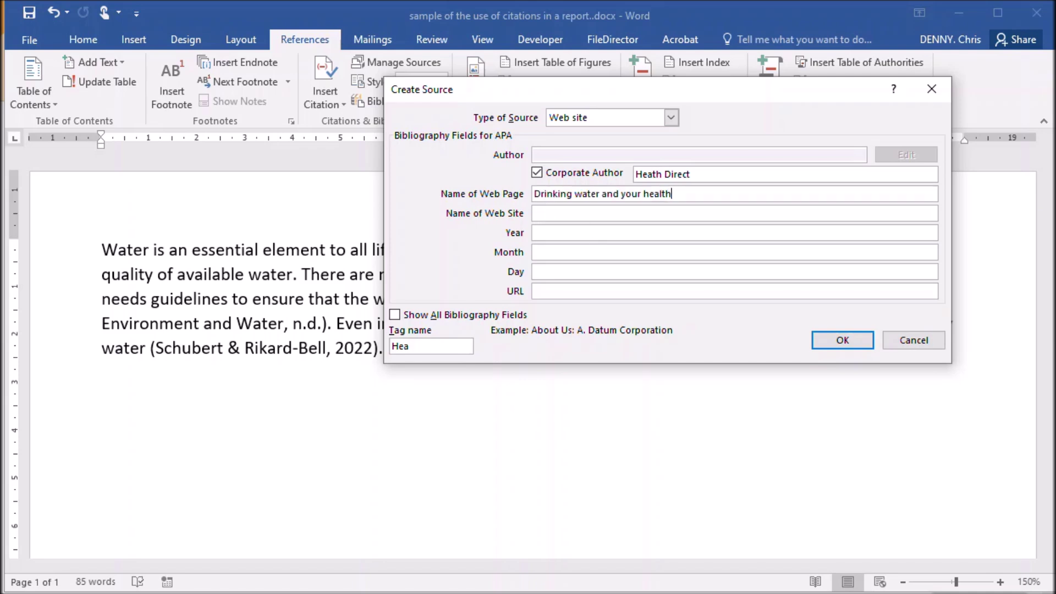
pyautogui.hotkey('alt', 'Tab')
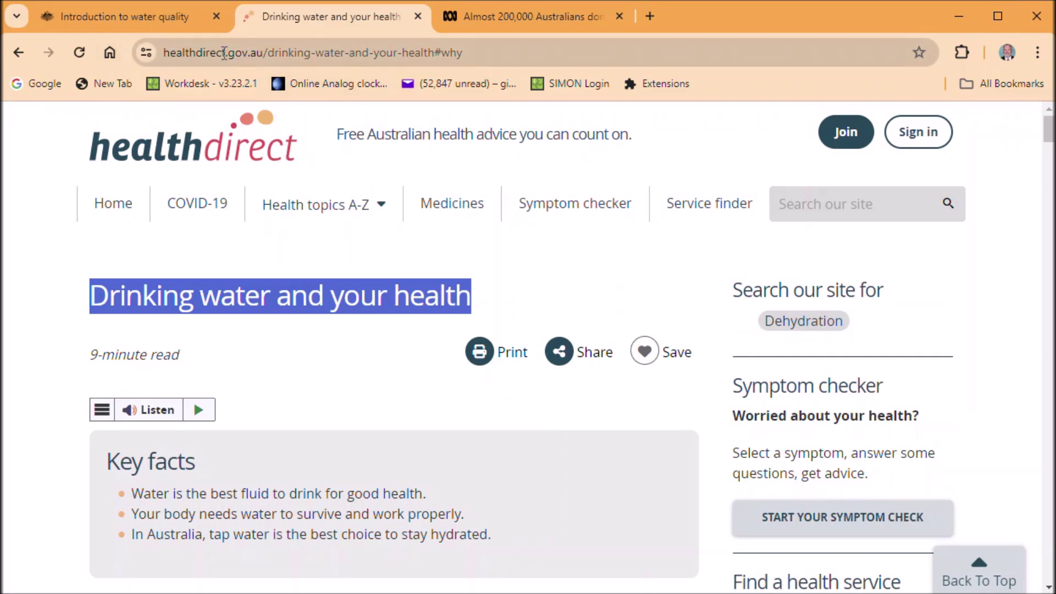
pyautogui.click(263, 53)
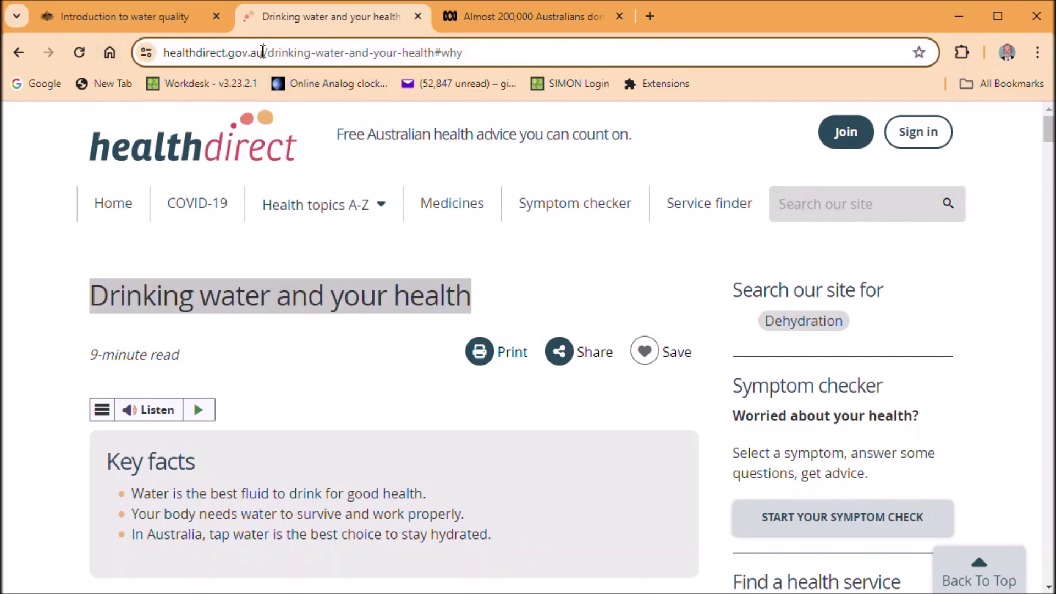
pyautogui.moveTo(263, 52); pyautogui.dragTo(120, 55)
pyautogui.hotkey('ctrl', 'c')
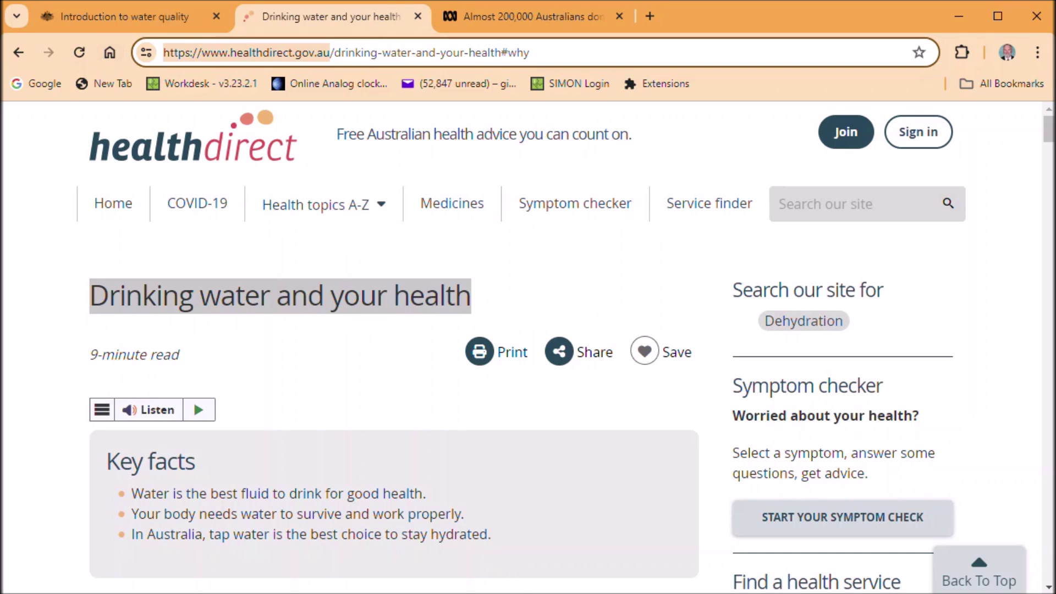
pyautogui.hotkey('alt', 'Tab')
pyautogui.write('Drinking water and your health')
pyautogui.click(620, 214)
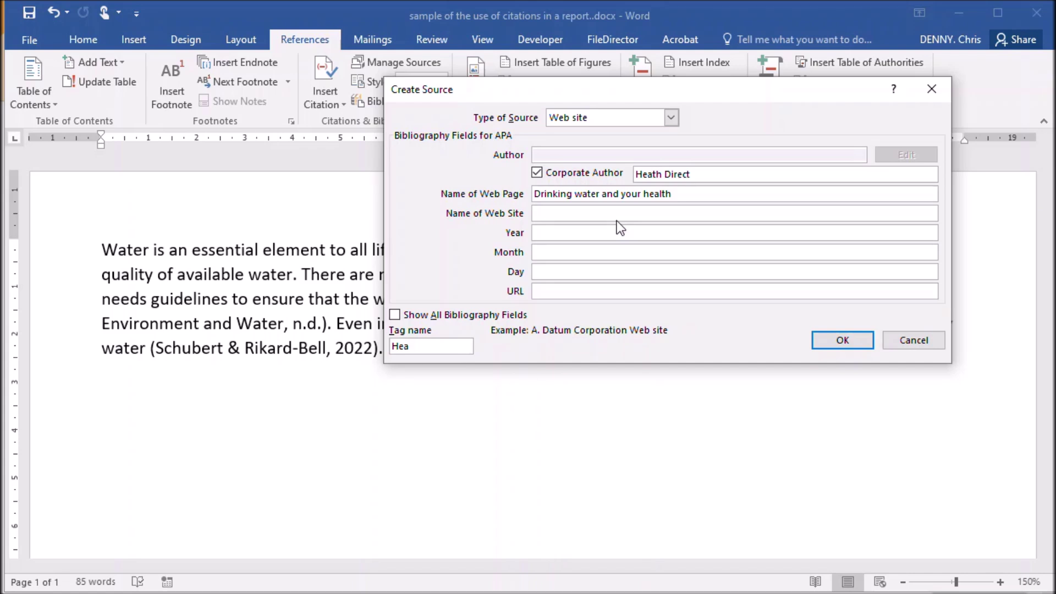
pyautogui.hotkey('ctrl', 'v')
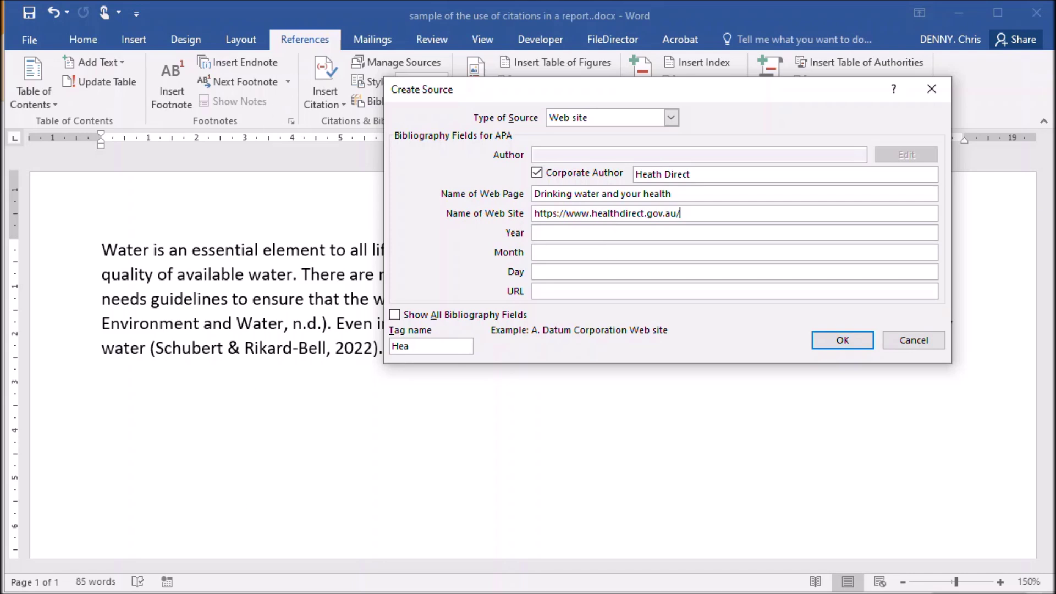
# - Look up the copyright year in the web page's footer and enter 2024 as the source's Year in Word
pyautogui.hotkey('alt', 'Tab')
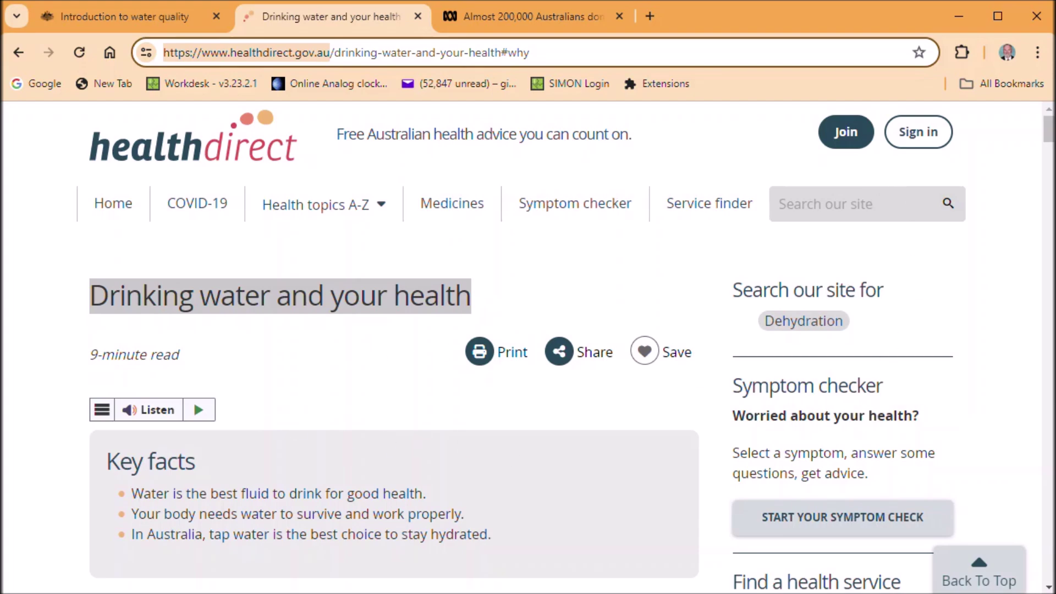
pyautogui.moveTo(1048, 128)
pyautogui.mouseDown()
pyautogui.moveTo(1039, 306)
pyautogui.moveTo(1013, 435)
pyautogui.moveTo(1018, 514)
pyautogui.moveTo(1046, 572)
pyautogui.mouseUp()
pyautogui.rightClick(1045, 572)
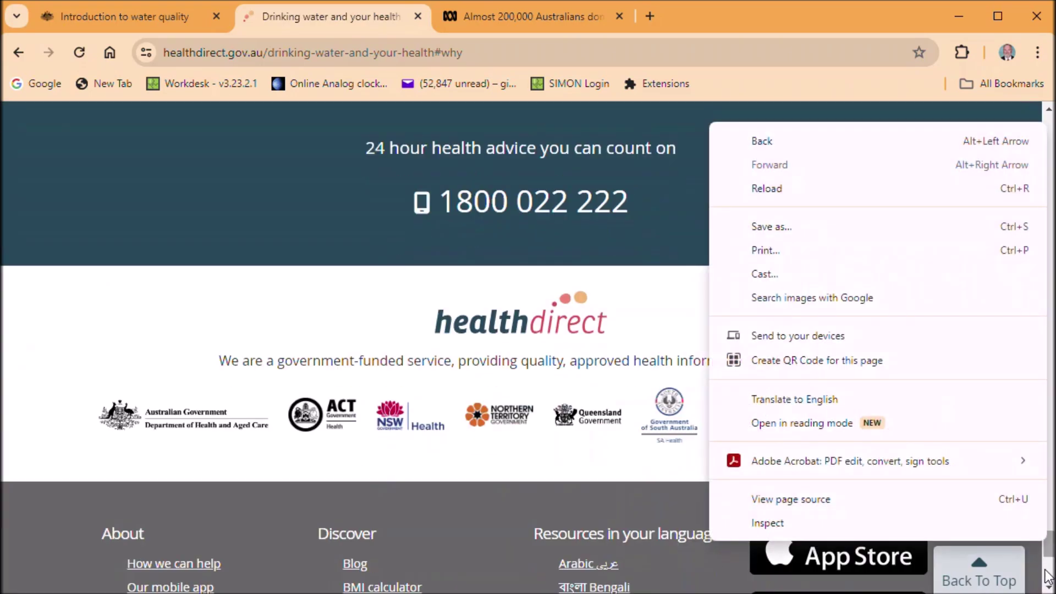
pyautogui.click(1052, 553)
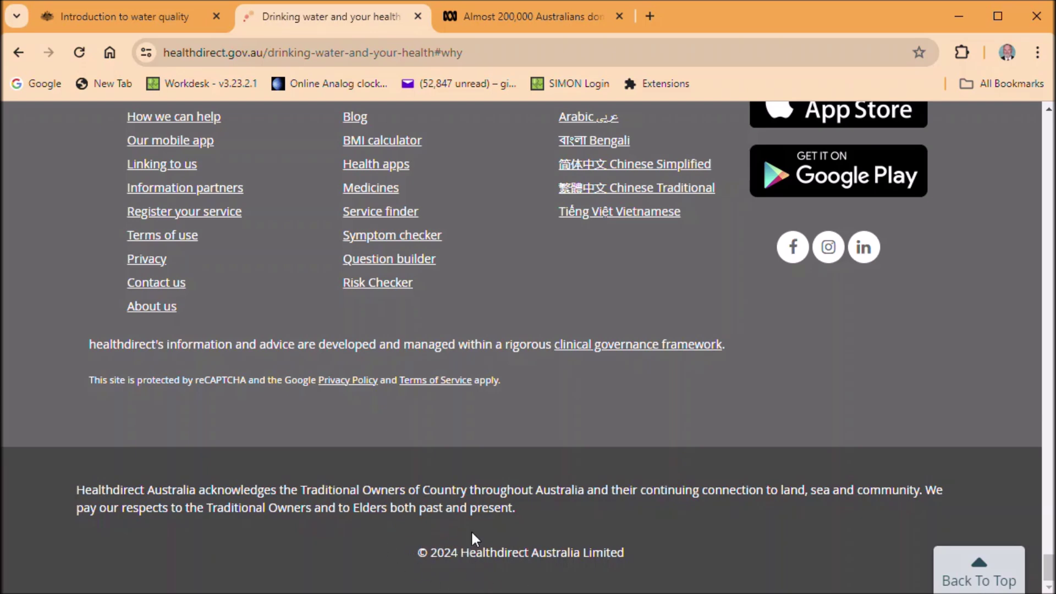
pyautogui.click(1050, 122)
pyautogui.moveTo(1050, 118); pyautogui.dragTo(1050, 118)
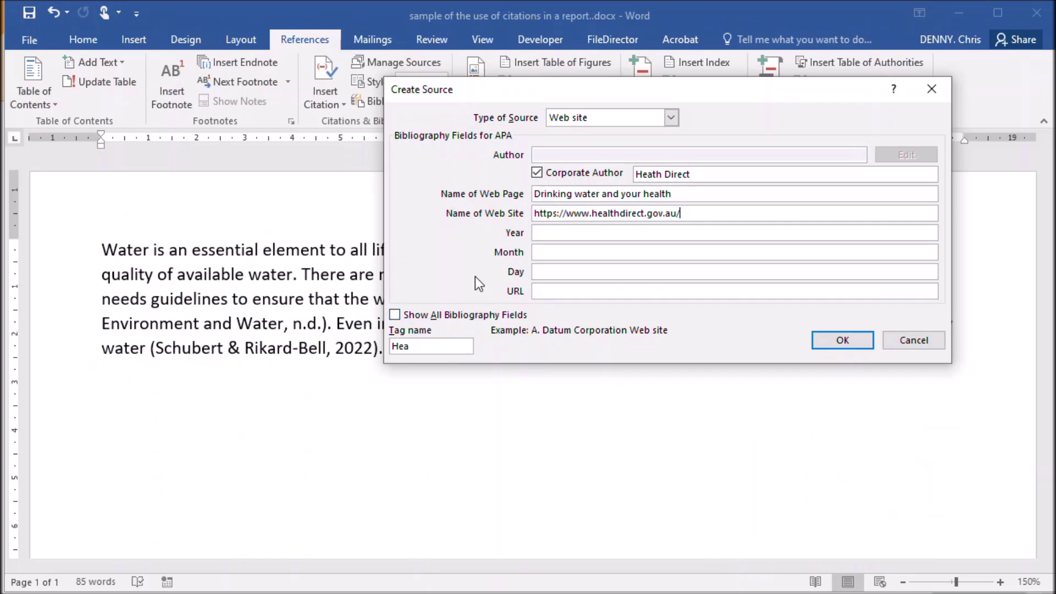
pyautogui.click(559, 234)
pyautogui.write('2024')
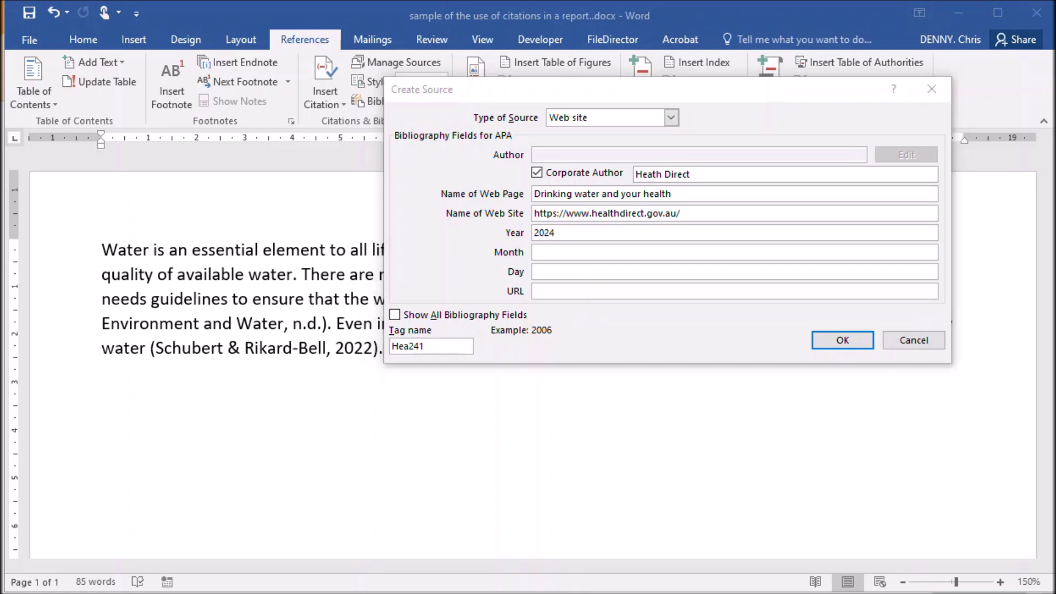
pyautogui.hotkey('alt', 'Tab')
pyautogui.click(501, 55)
pyautogui.hotkey('ctrl', 'c')
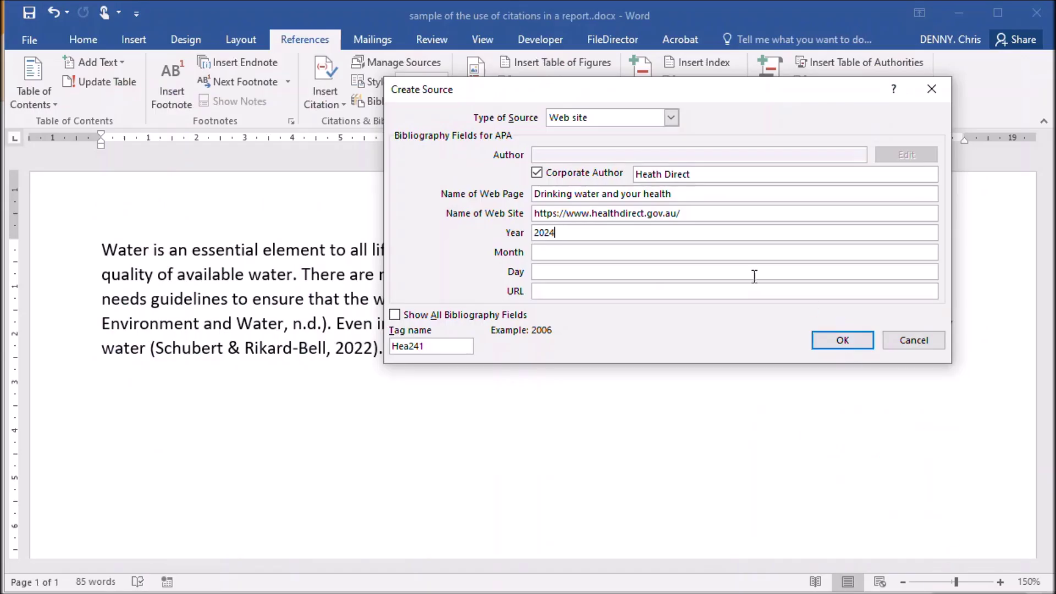
pyautogui.click(555, 290)
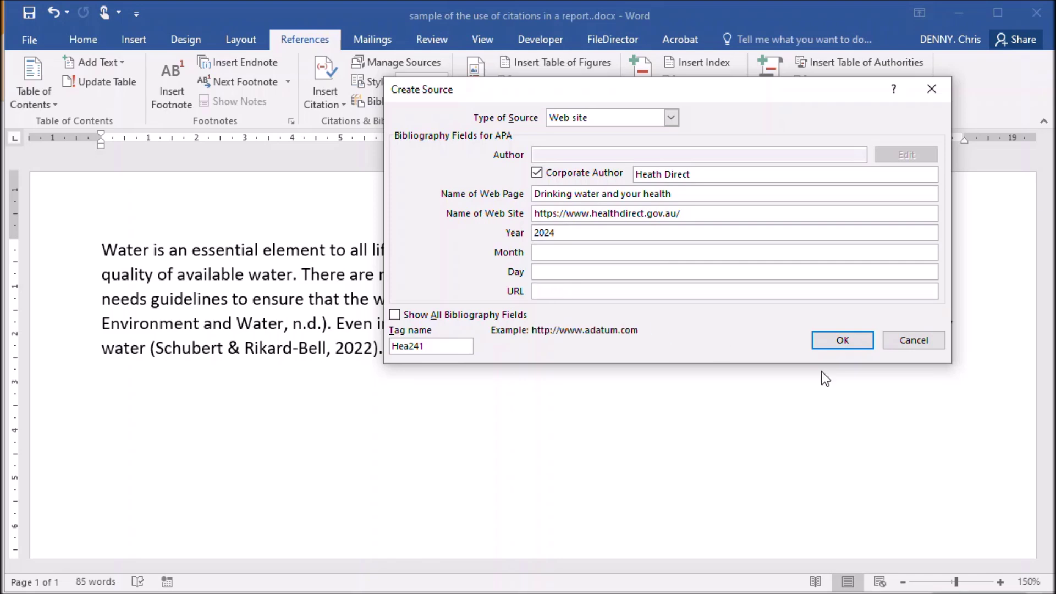
pyautogui.hotkey('ctrl', 'v')
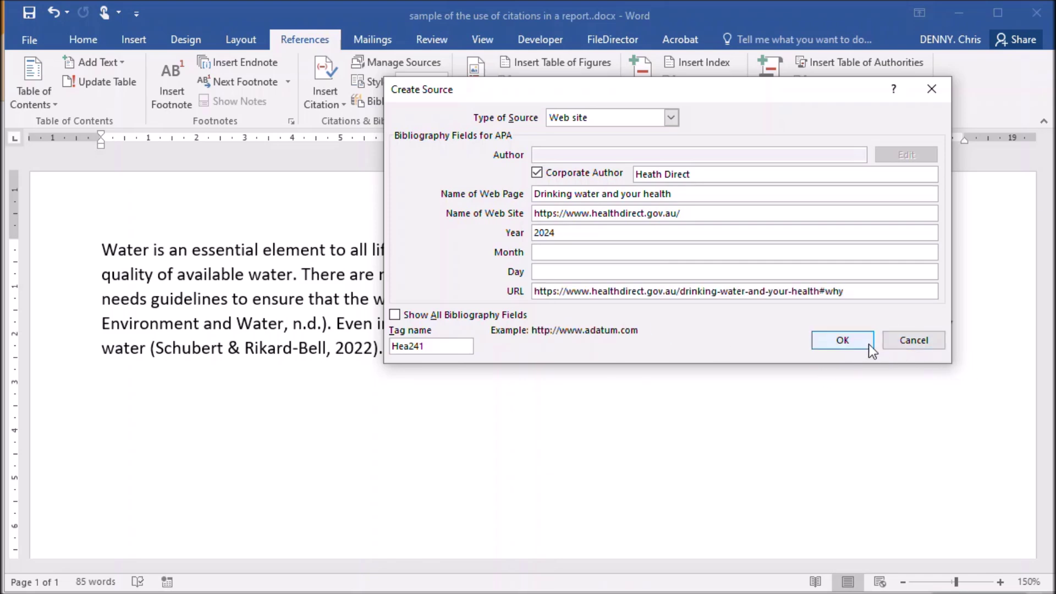
pyautogui.click(843, 341)
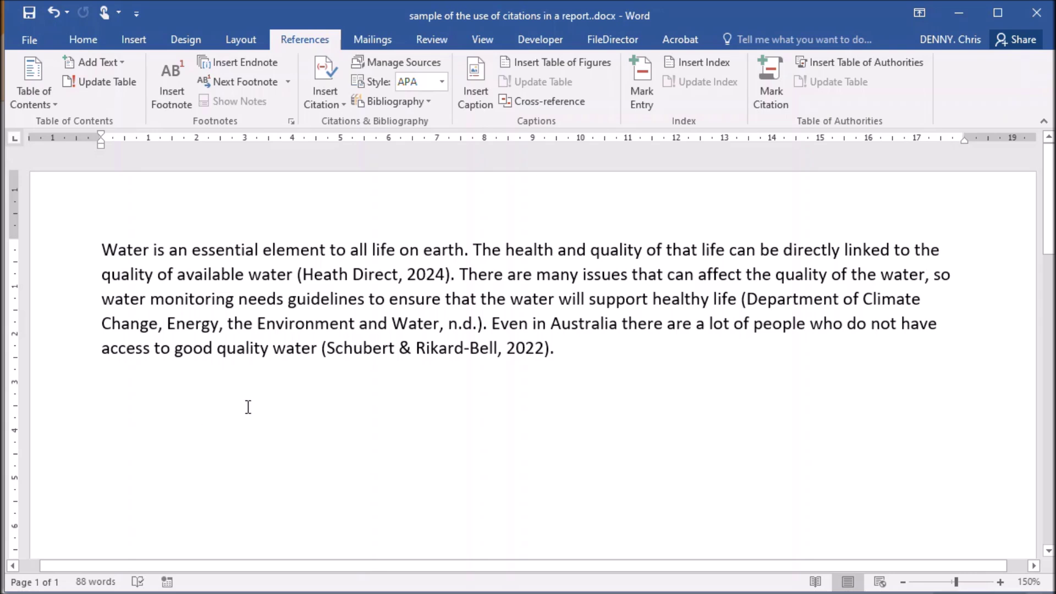
# - Insert a built-in References bibliography at the end of the document and review it against the citations in the paragraph
pyautogui.hotkey('ctrl', 'End')
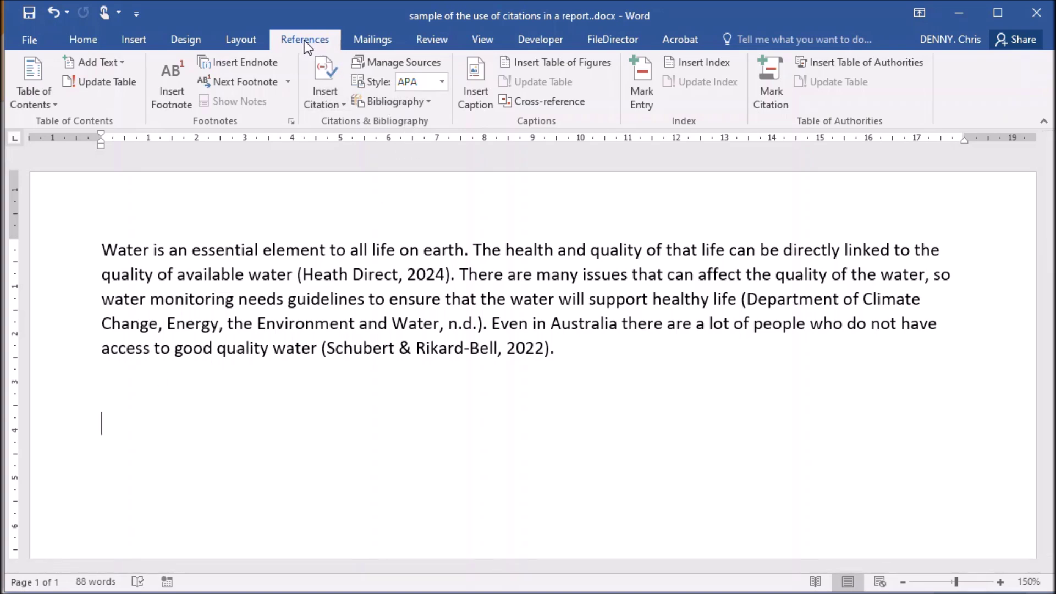
pyautogui.click(379, 98)
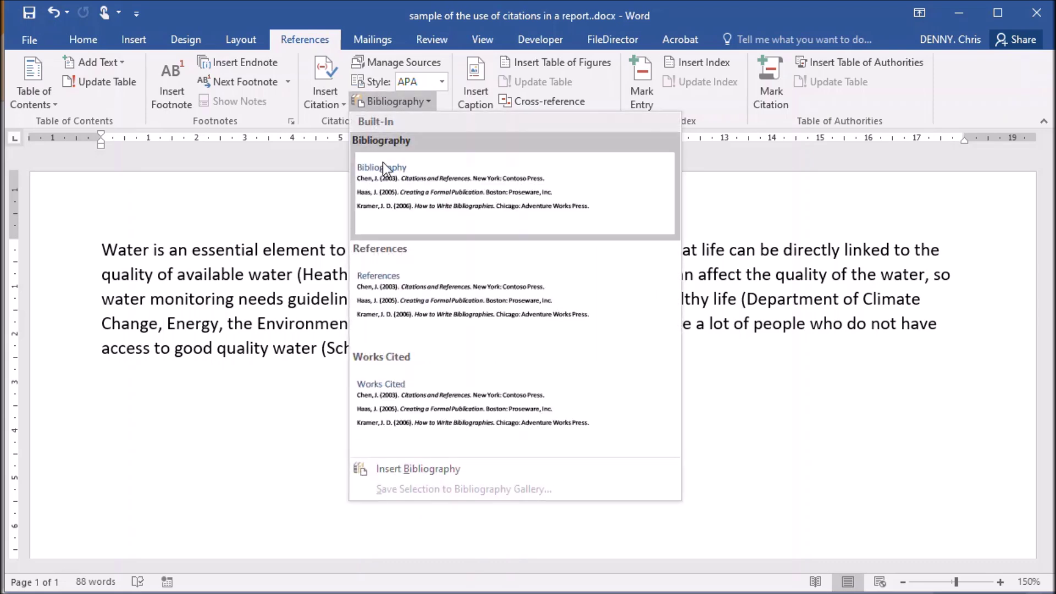
pyautogui.click(388, 256)
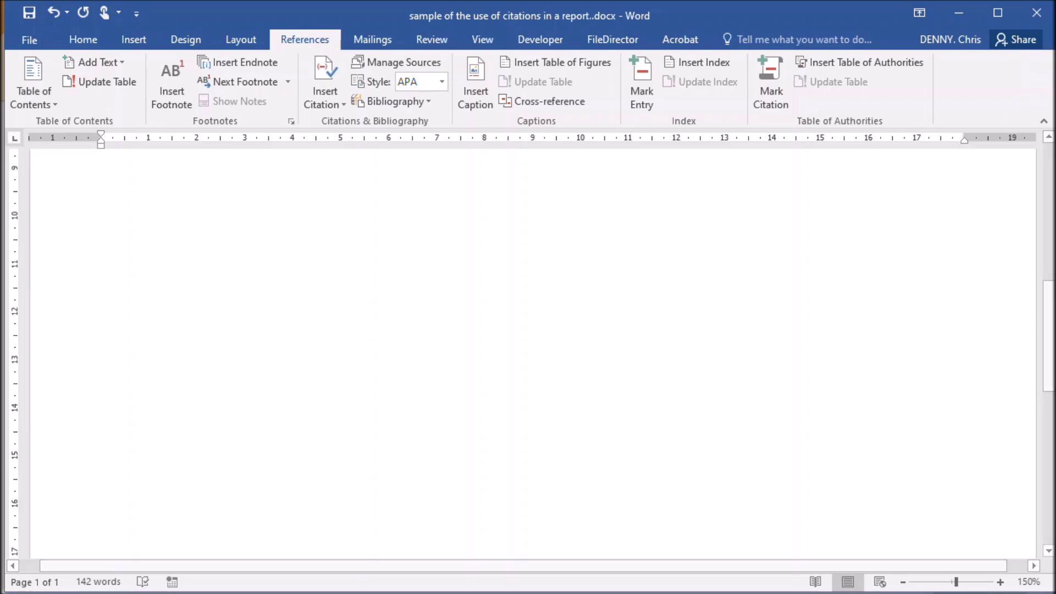
pyautogui.moveTo(1053, 333); pyautogui.dragTo(1053, 248)
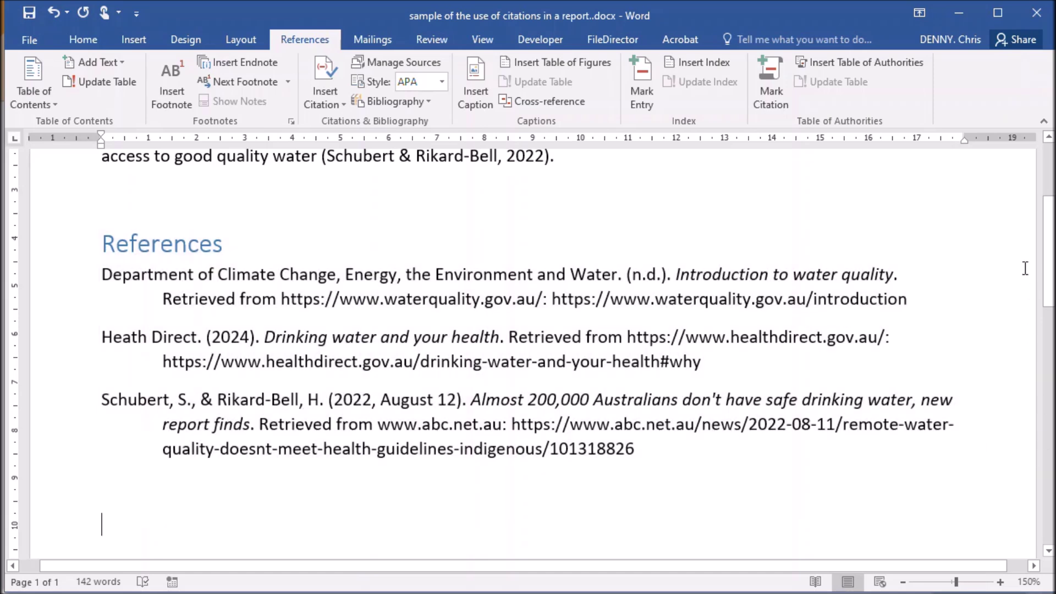
pyautogui.moveTo(1051, 254); pyautogui.dragTo(1053, 198)
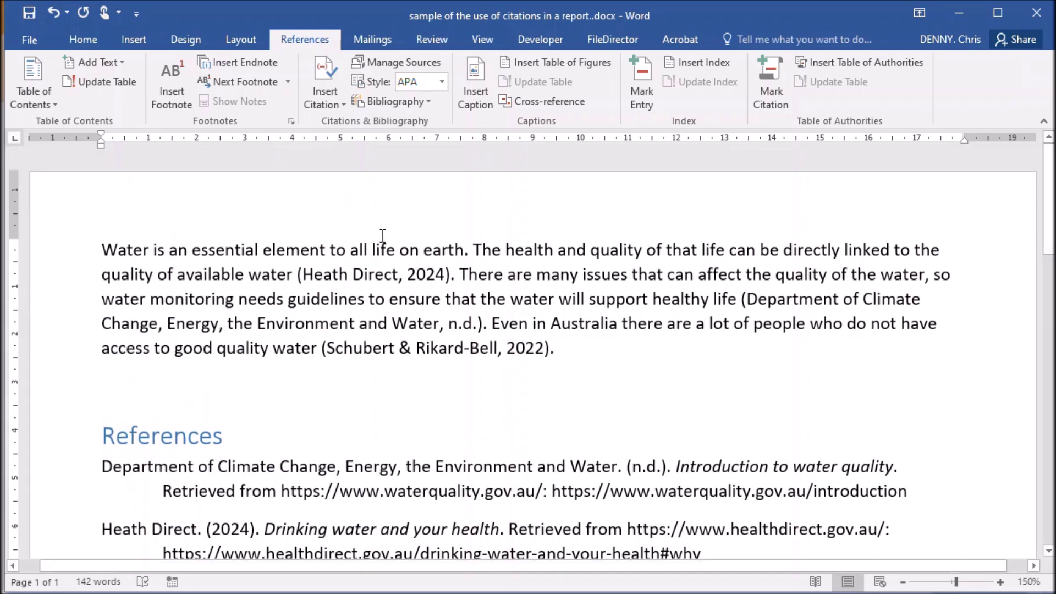